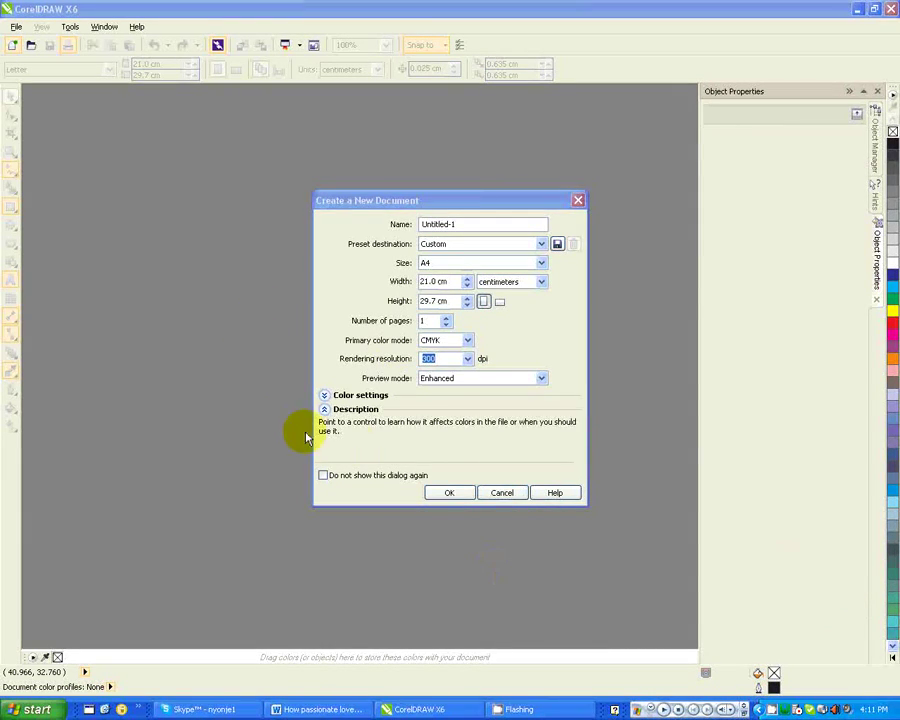
Step: Confirm the new A4 document settings: 21.0 × 29.7 cm, CMYK, 300 dpi
{"action": "left_click", "coordinate": [449, 494]}
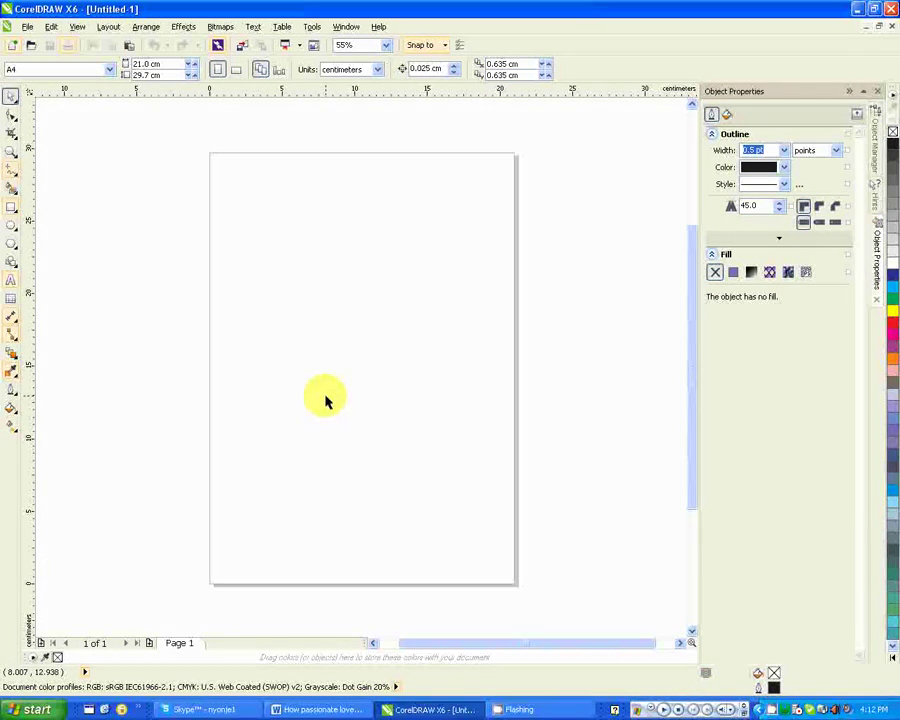
Step: Draw a rectangle and set its size to 20 × 25 cm
{"action": "left_click", "coordinate": [11, 207]}
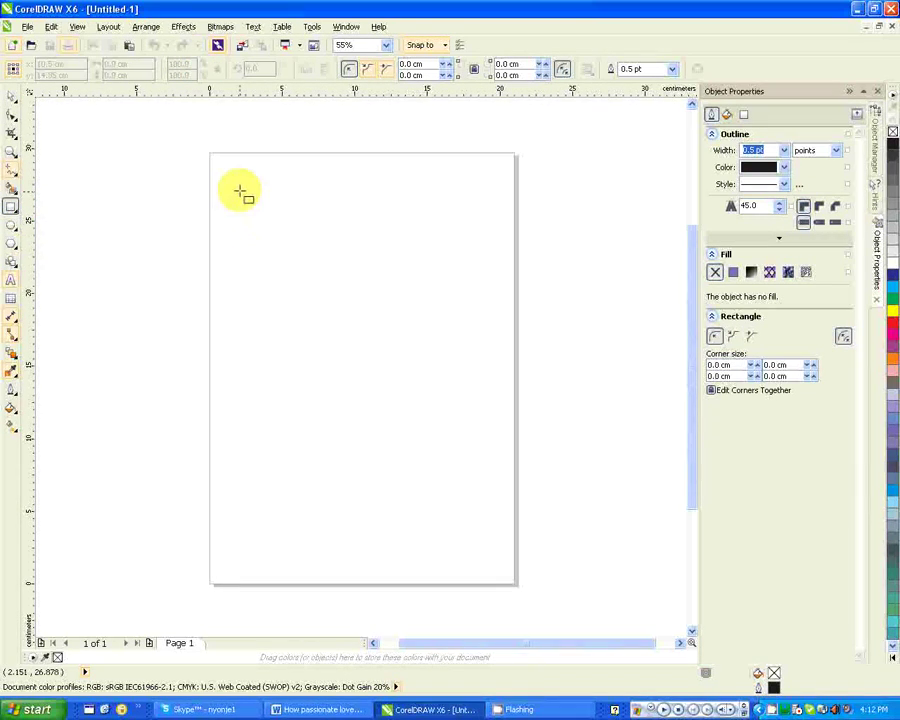
{"action": "left_click_drag", "start_coordinate": [239, 189], "coordinate": [492, 524]}
{"action": "left_click", "coordinate": [11, 97]}
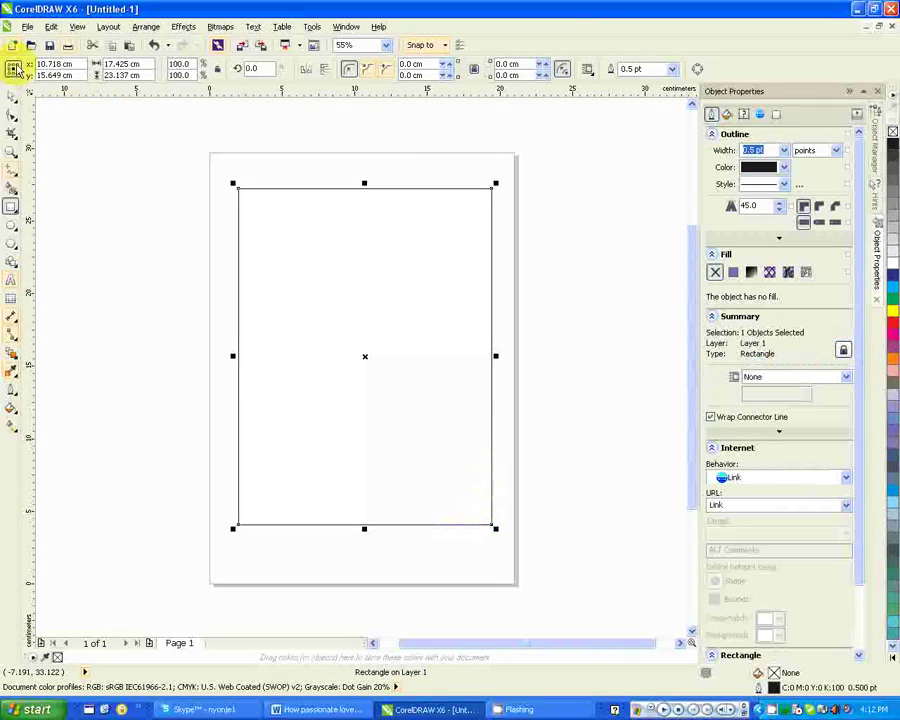
{"action": "left_click", "coordinate": [144, 64]}
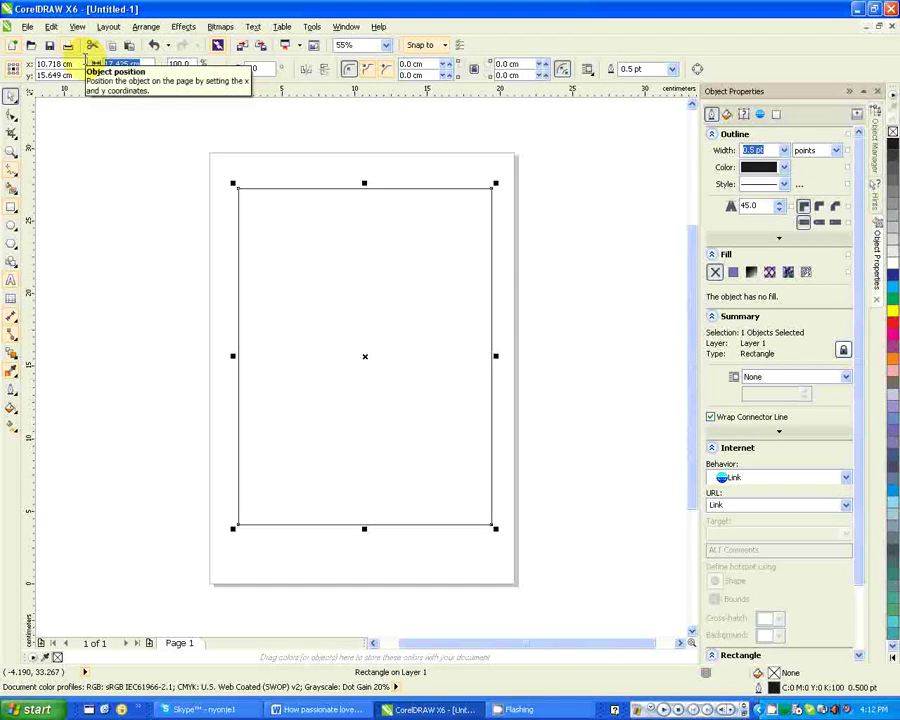
{"action": "key", "text": "Tab"}
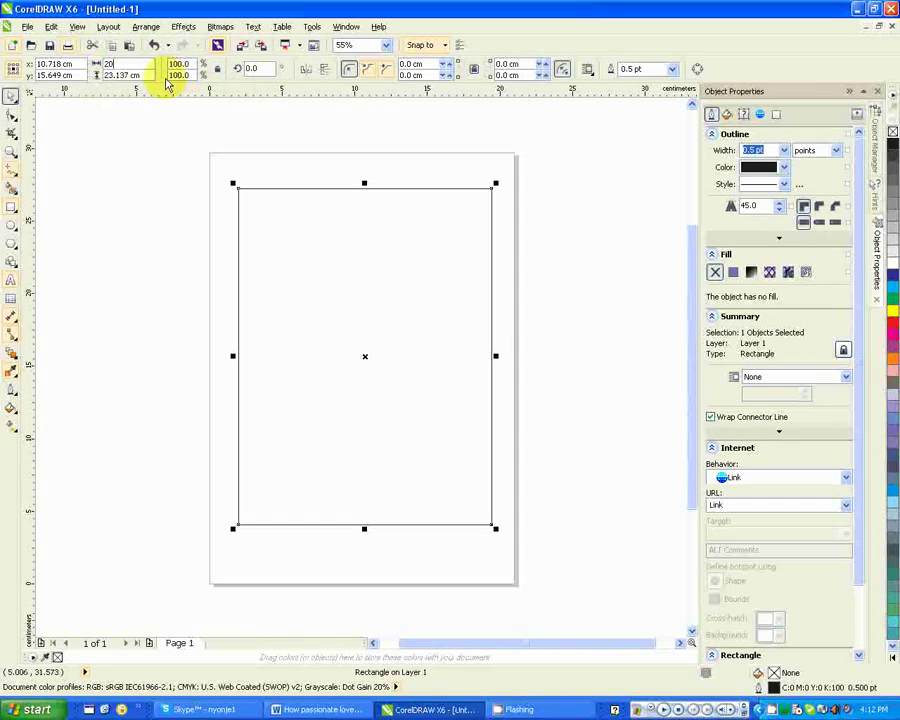
{"action": "left_click", "coordinate": [145, 74]}
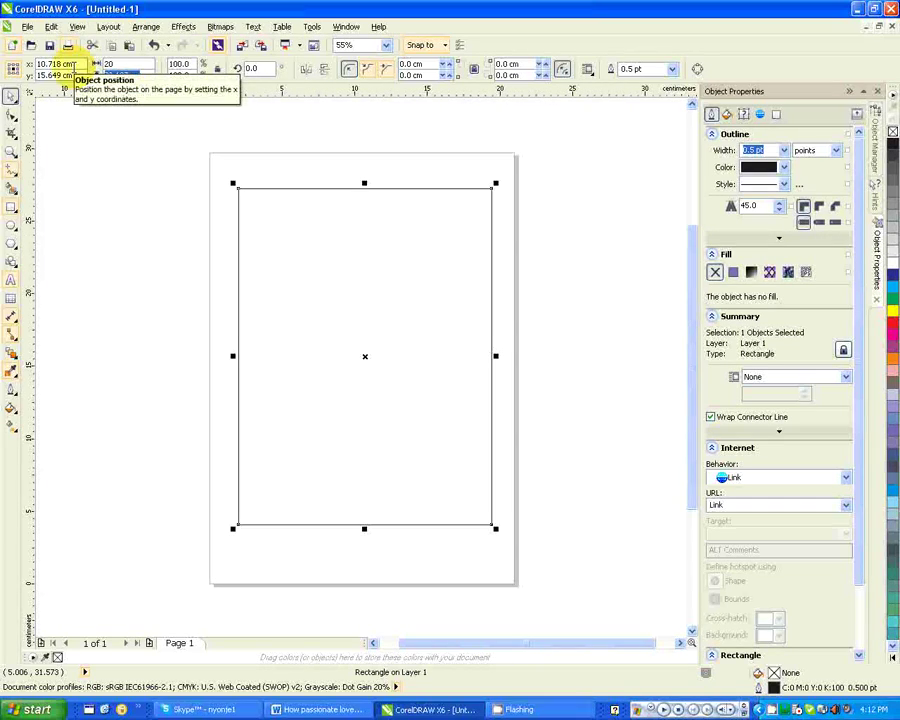
{"action": "key", "text": "Return"}
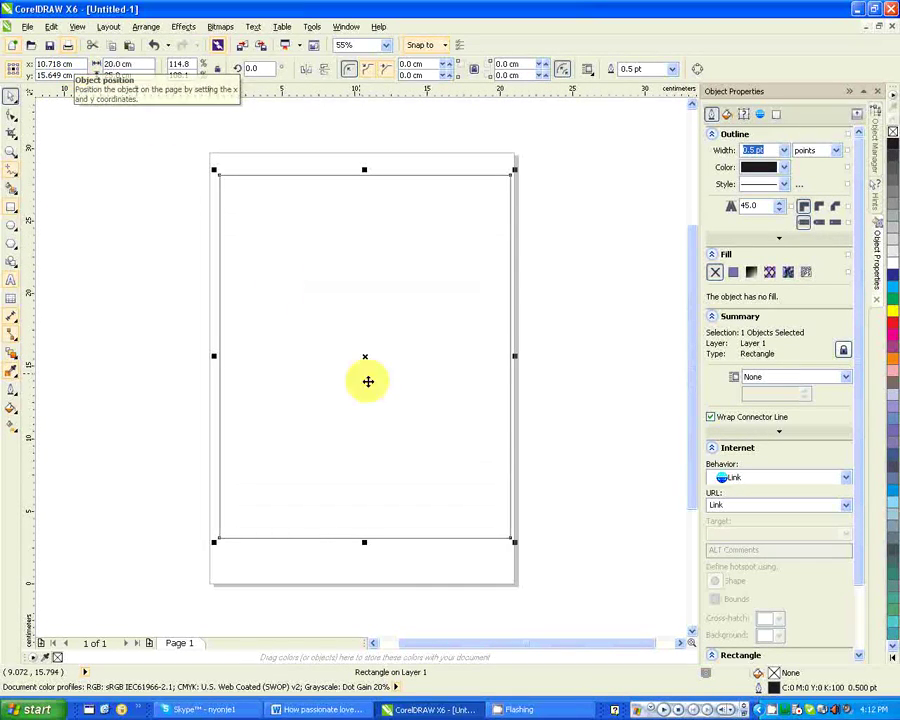
Step: Resize the rectangle to 18.906 × 27.88 cm and put a vertical guide on its left edge
{"action": "left_click_drag", "start_coordinate": [364, 548], "coordinate": [362, 574]}
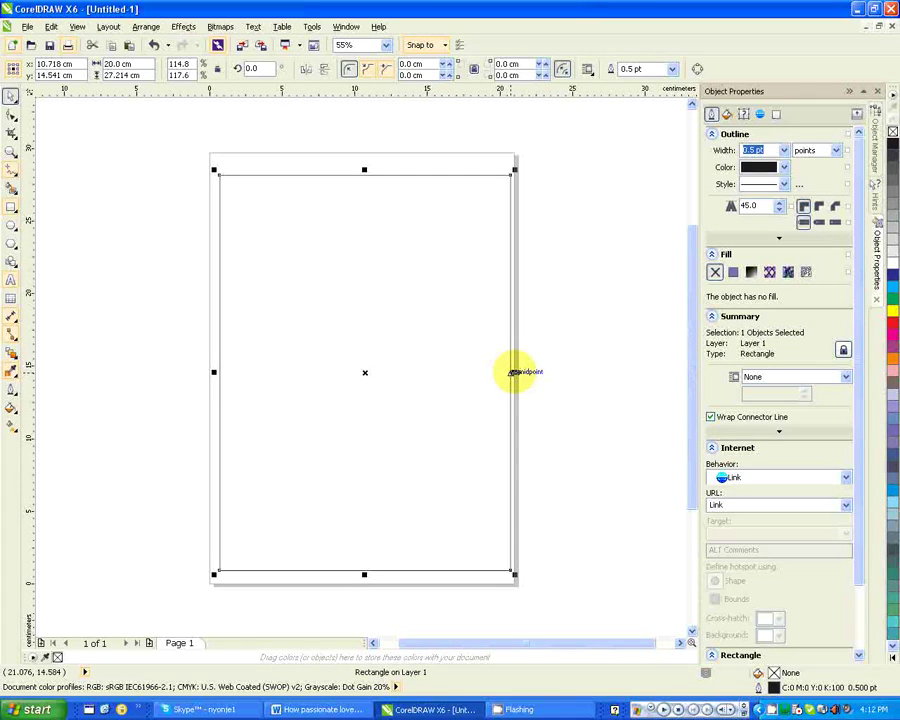
{"action": "left_click_drag", "start_coordinate": [514, 372], "coordinate": [498, 372]}
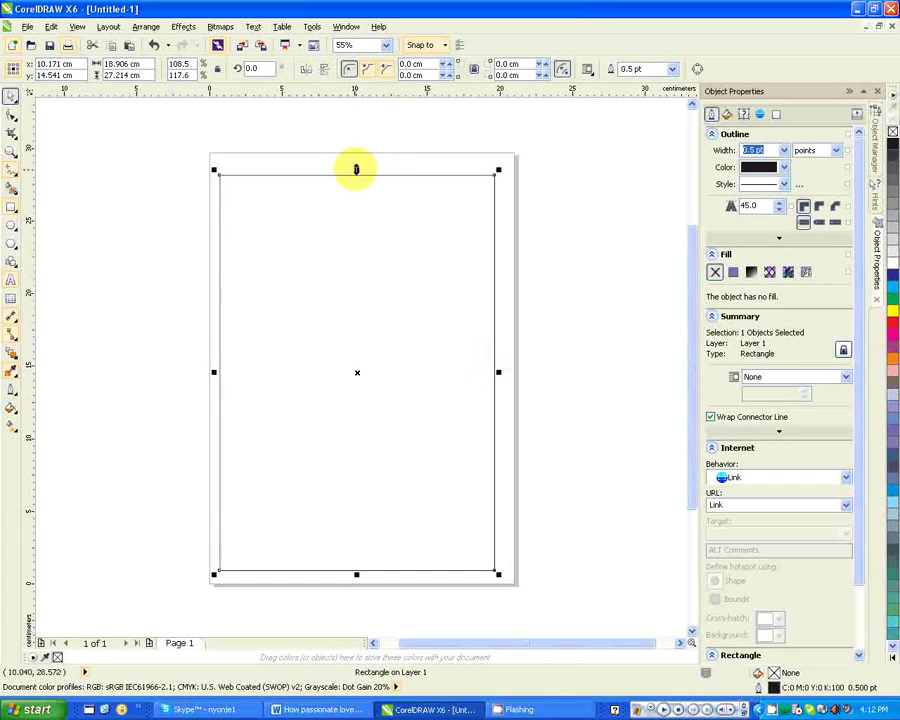
{"action": "left_click_drag", "start_coordinate": [356, 170], "coordinate": [358, 160]}
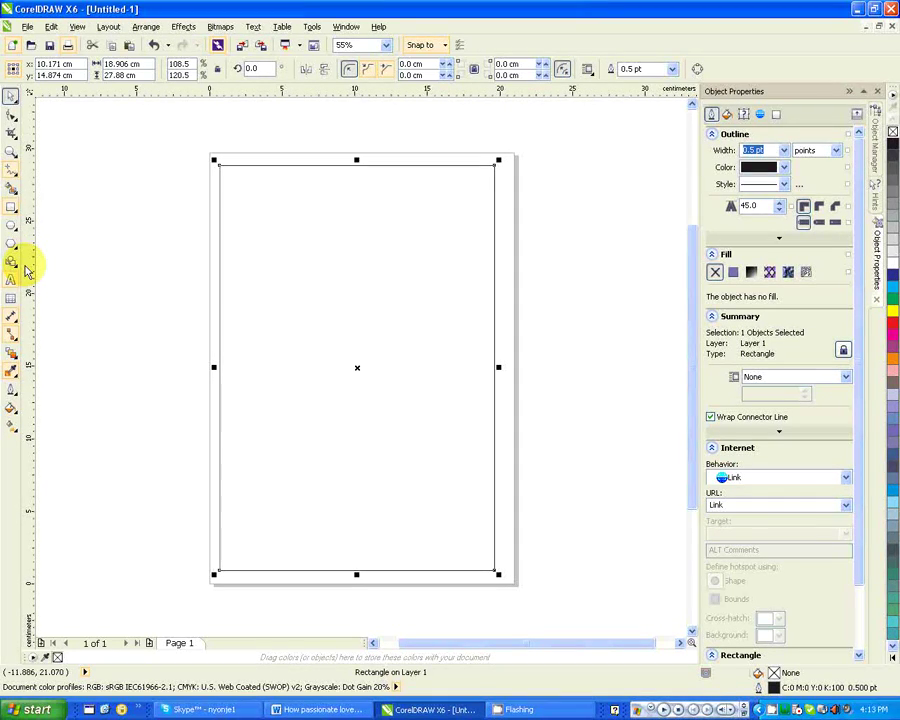
{"action": "left_click_drag", "start_coordinate": [31, 266], "coordinate": [220, 320]}
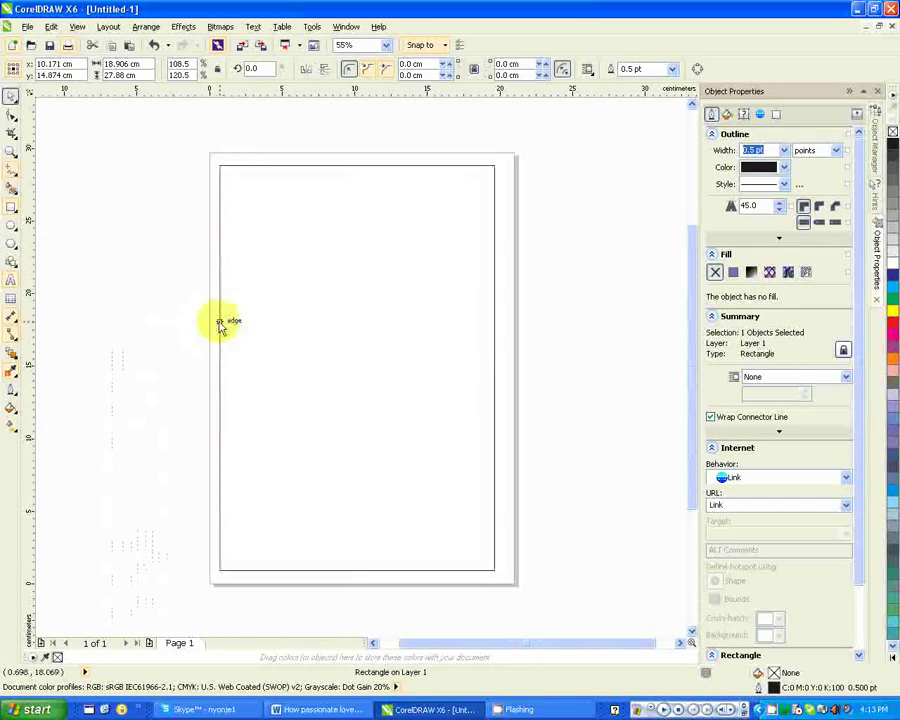
Step: Place guidelines on the rectangle's right, top and bottom edges, then remove the rectangle
{"action": "left_click_drag", "start_coordinate": [30, 280], "coordinate": [494, 352]}
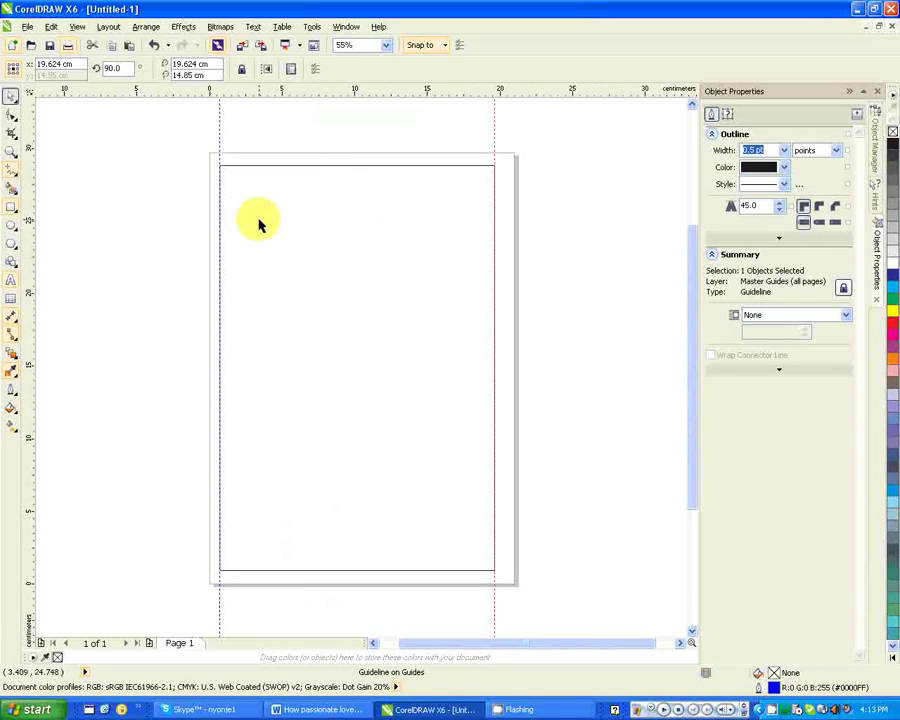
{"action": "left_click_drag", "start_coordinate": [337, 90], "coordinate": [331, 164]}
{"action": "left_click_drag", "start_coordinate": [321, 92], "coordinate": [405, 570]}
{"action": "left_click", "coordinate": [357, 428]}
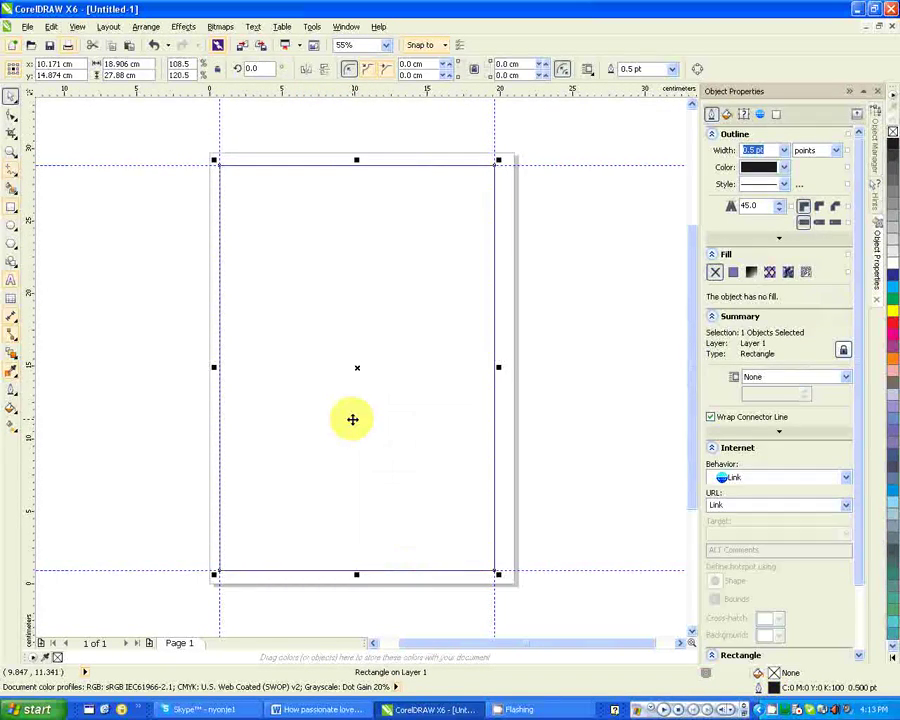
{"action": "key", "text": "Escape"}
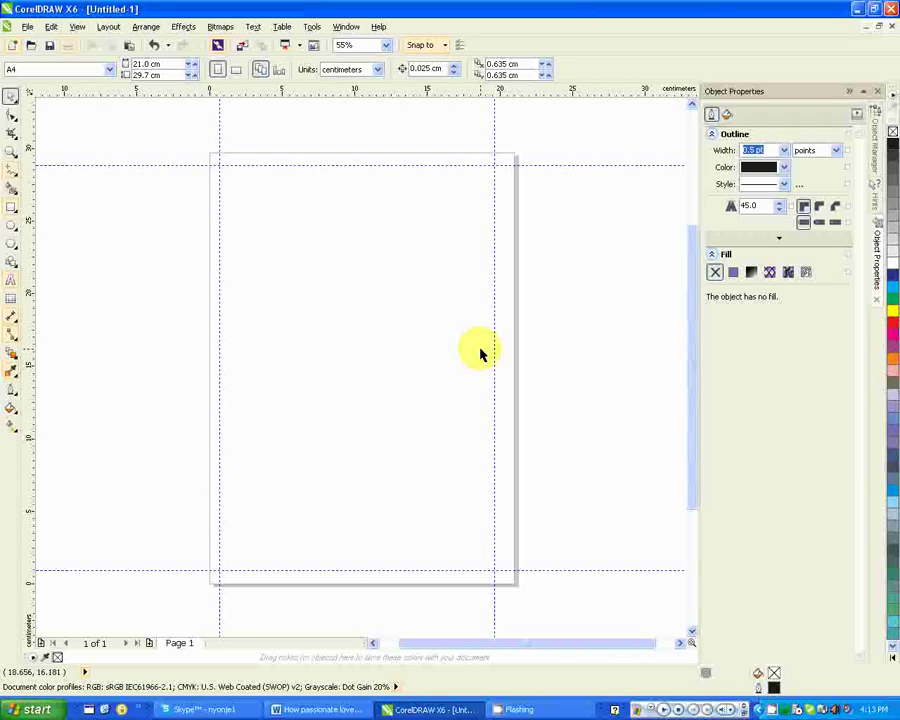
Step: Restore the deleted rectangle and centre it on the page
{"action": "left_click", "coordinate": [417, 345]}
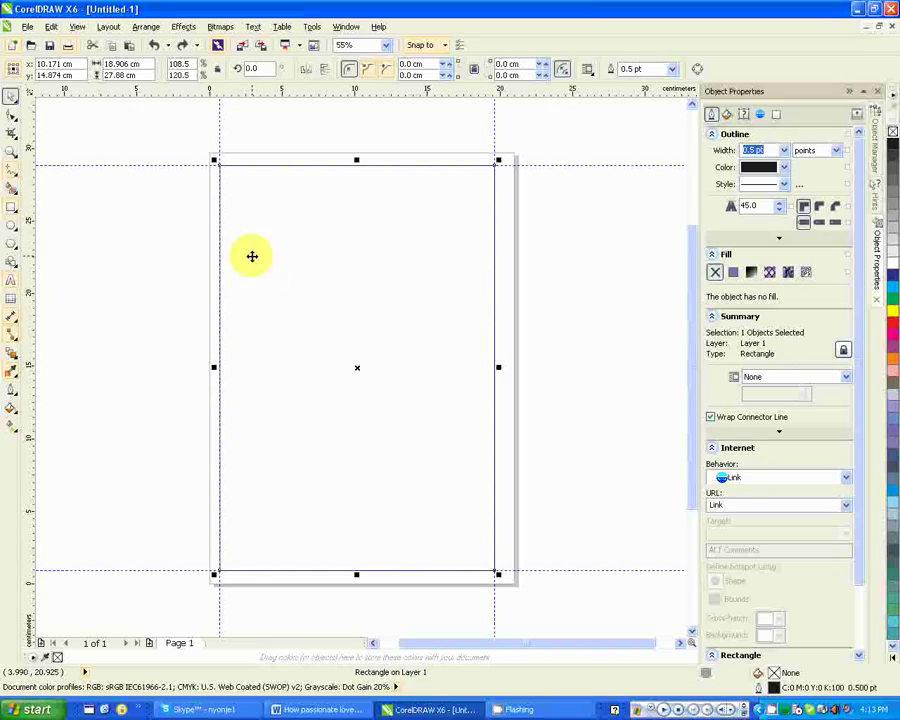
{"action": "left_click", "coordinate": [261, 124]}
{"action": "left_click", "coordinate": [11, 96]}
{"action": "left_click", "coordinate": [316, 230]}
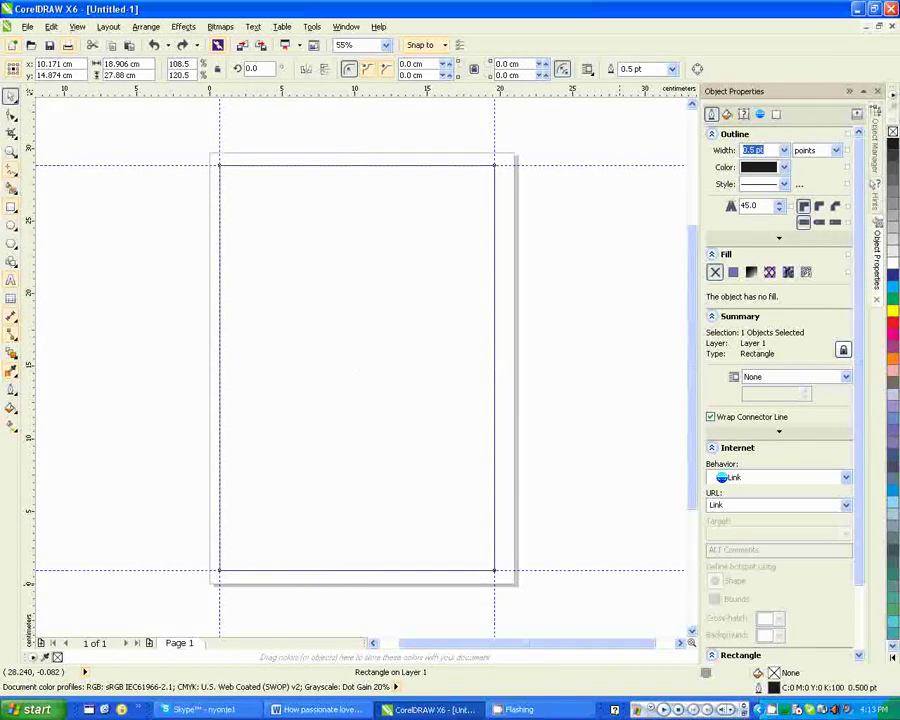
{"action": "key", "text": "p"}
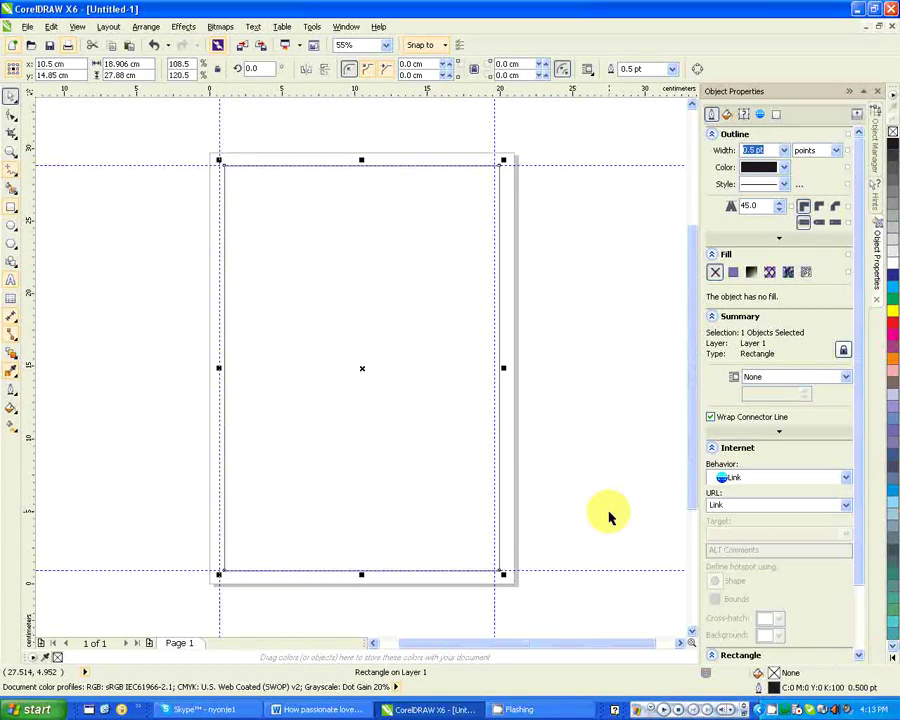
Step: Move the vertical guides to the rectangle's edges at 1.04 and 19.953 cm, then delete it
{"action": "left_click_drag", "start_coordinate": [221, 131], "coordinate": [227, 131]}
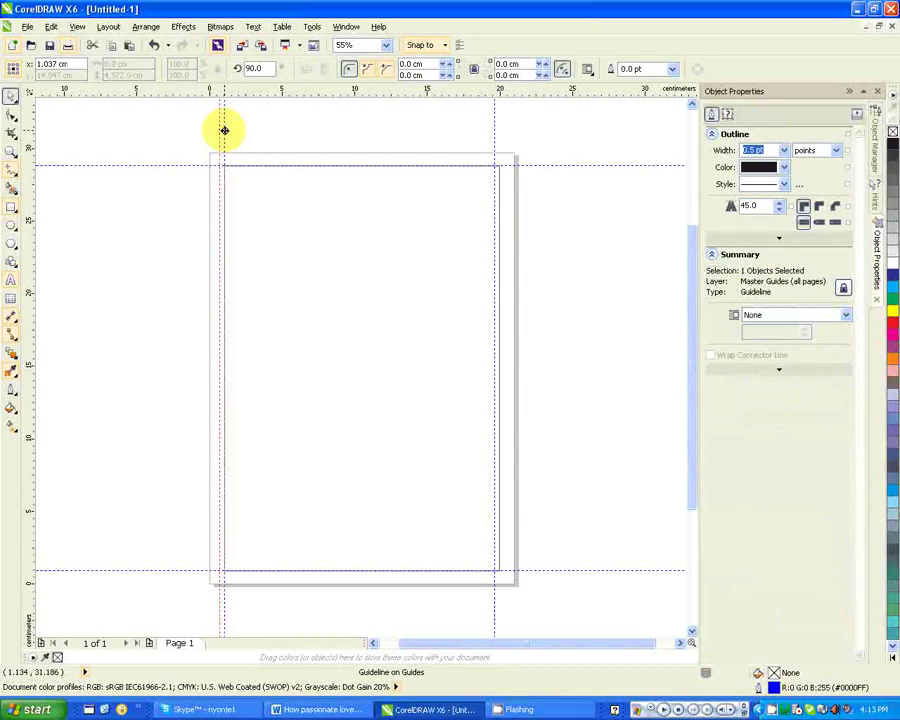
{"action": "left_click_drag", "start_coordinate": [493, 515], "coordinate": [499, 512]}
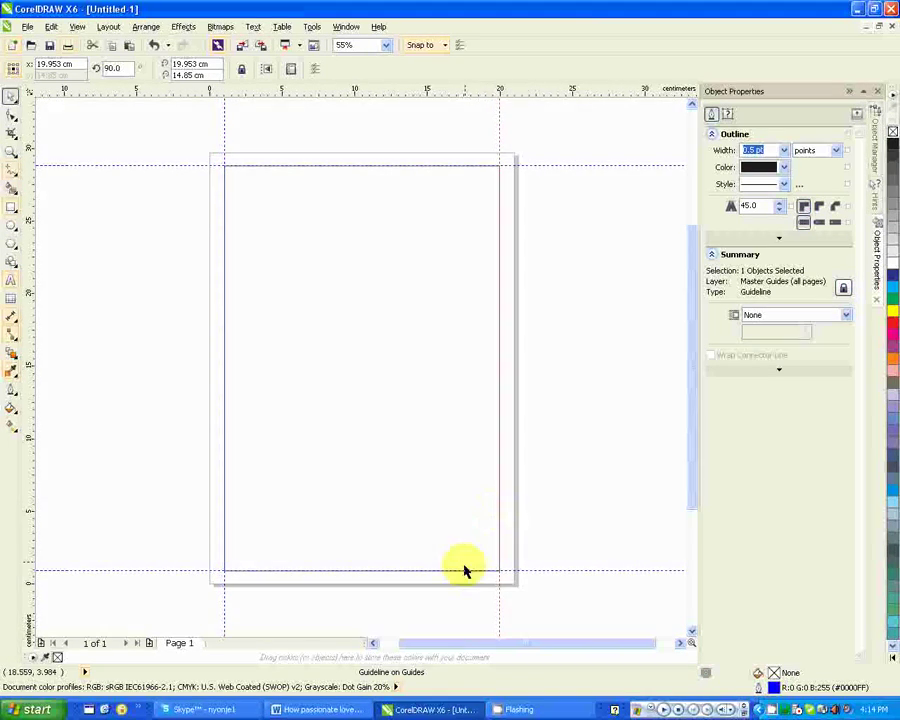
{"action": "left_click", "coordinate": [374, 357]}
{"action": "key", "text": "Delete"}
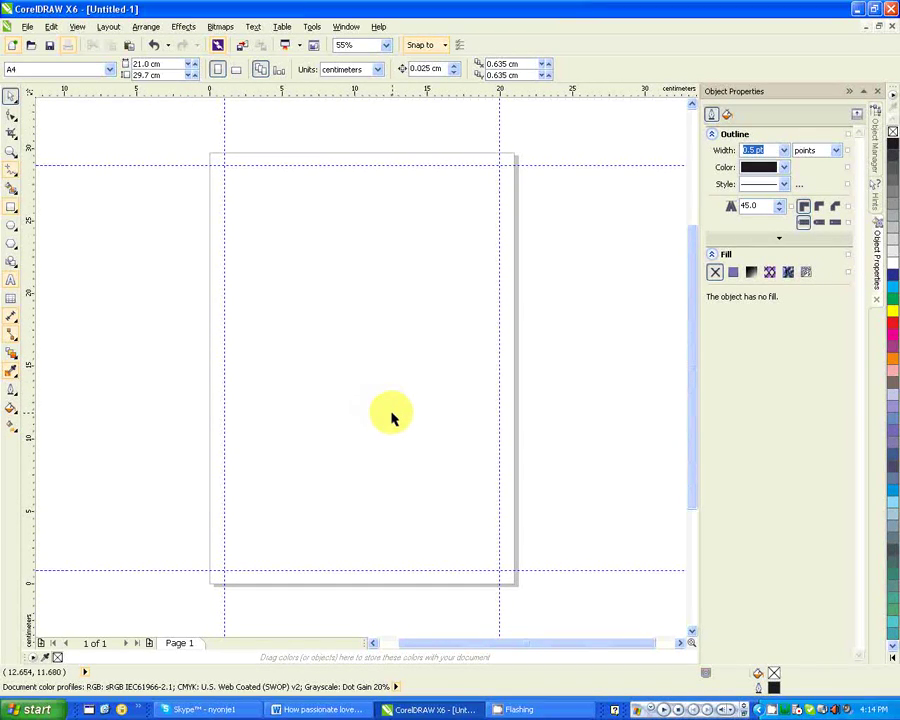
Step: Lock the top, right, left and bottom guidelines with Lock Object
{"action": "right_click", "coordinate": [337, 166]}
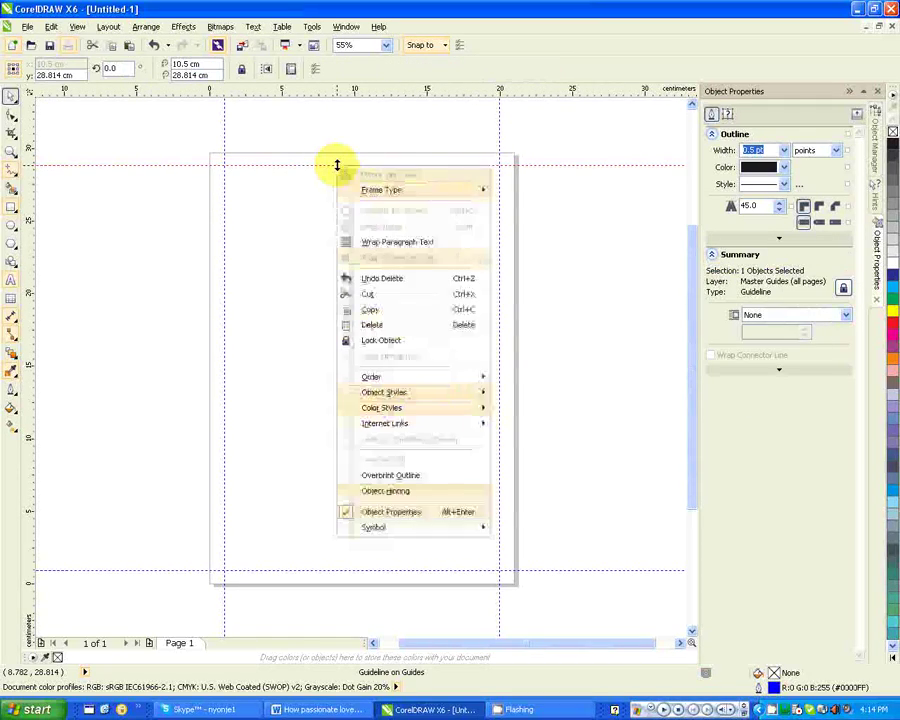
{"action": "left_click", "coordinate": [395, 341]}
{"action": "right_click", "coordinate": [499, 343]}
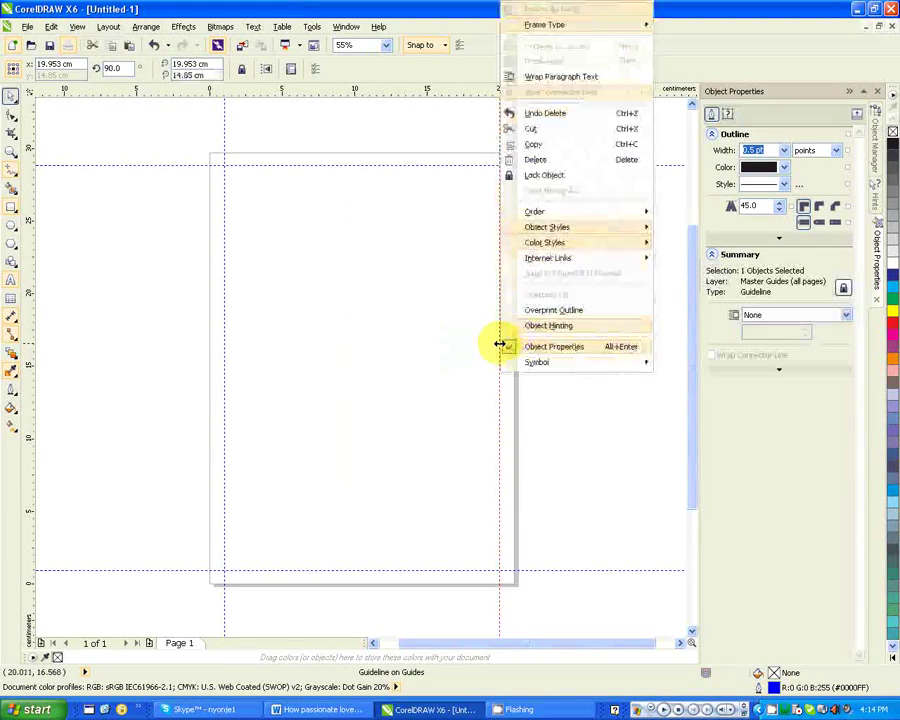
{"action": "left_click", "coordinate": [528, 174]}
{"action": "right_click", "coordinate": [225, 291]}
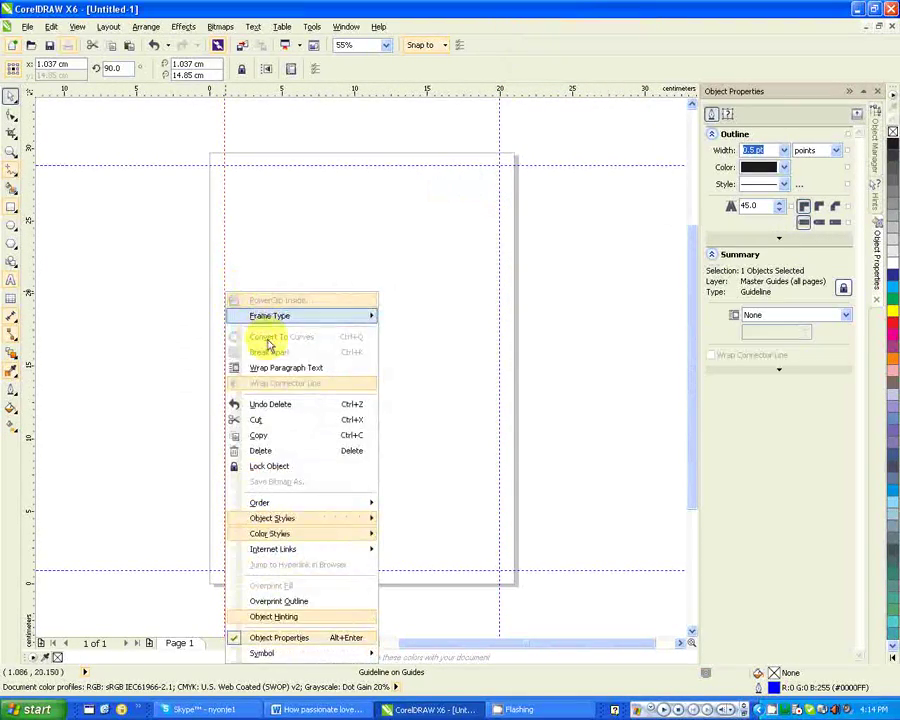
{"action": "left_click", "coordinate": [270, 472]}
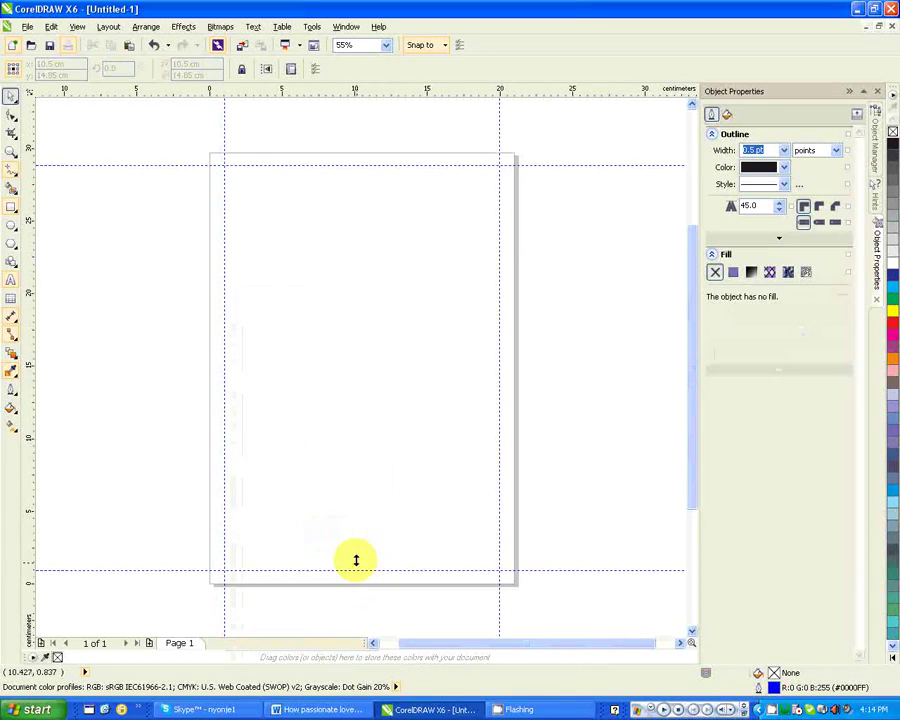
{"action": "right_click", "coordinate": [359, 571]}
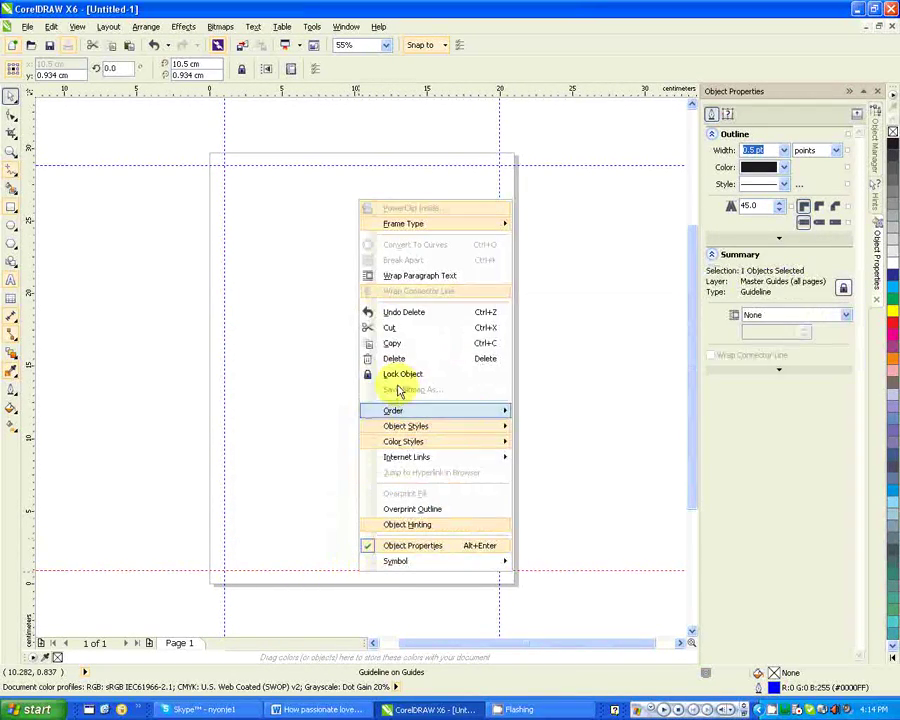
{"action": "left_click", "coordinate": [366, 374]}
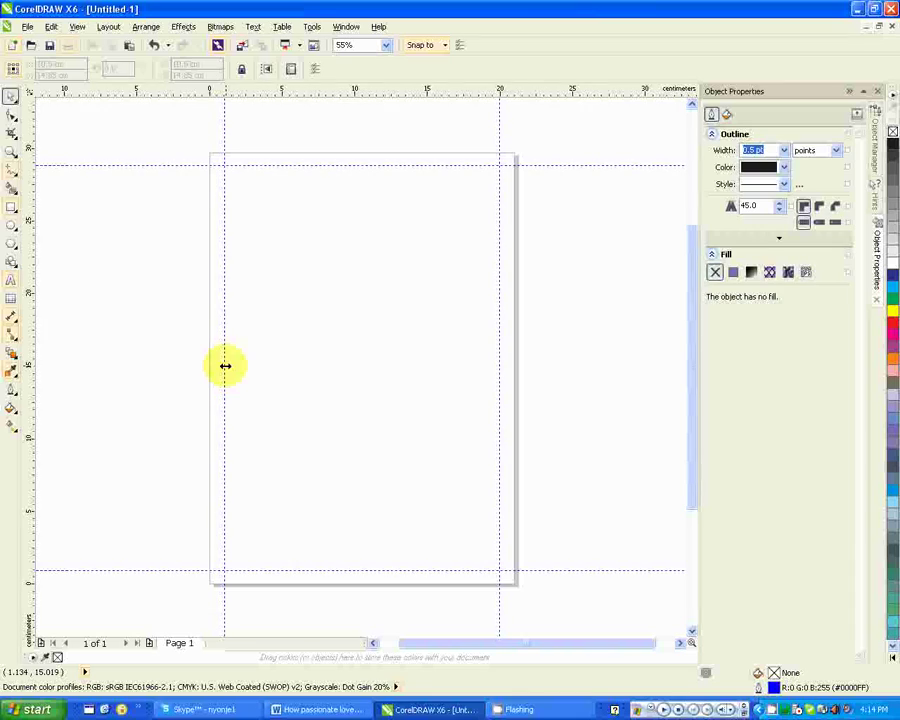
Step: Confirm each of the four guidelines now shows as Locked Object
{"action": "left_click", "coordinate": [225, 366]}
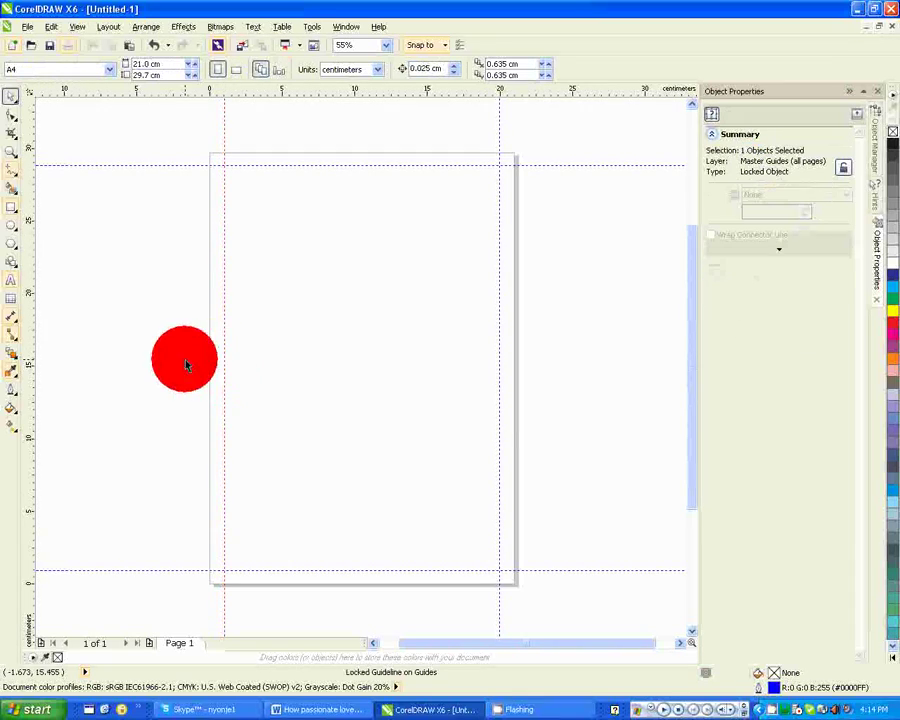
{"action": "left_click", "coordinate": [329, 165]}
{"action": "left_click", "coordinate": [498, 282]}
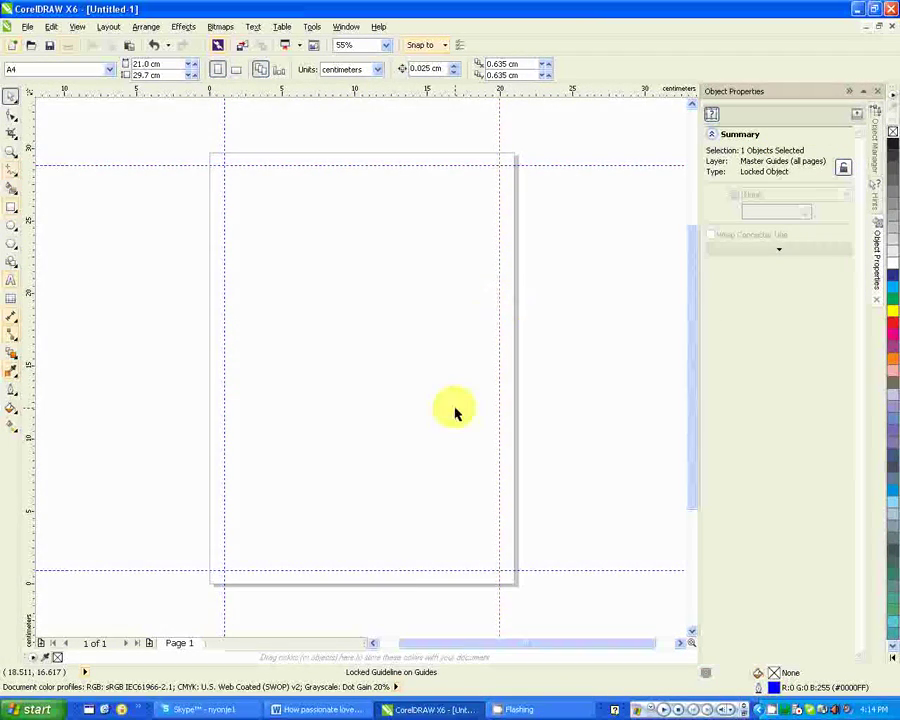
{"action": "left_click", "coordinate": [384, 569]}
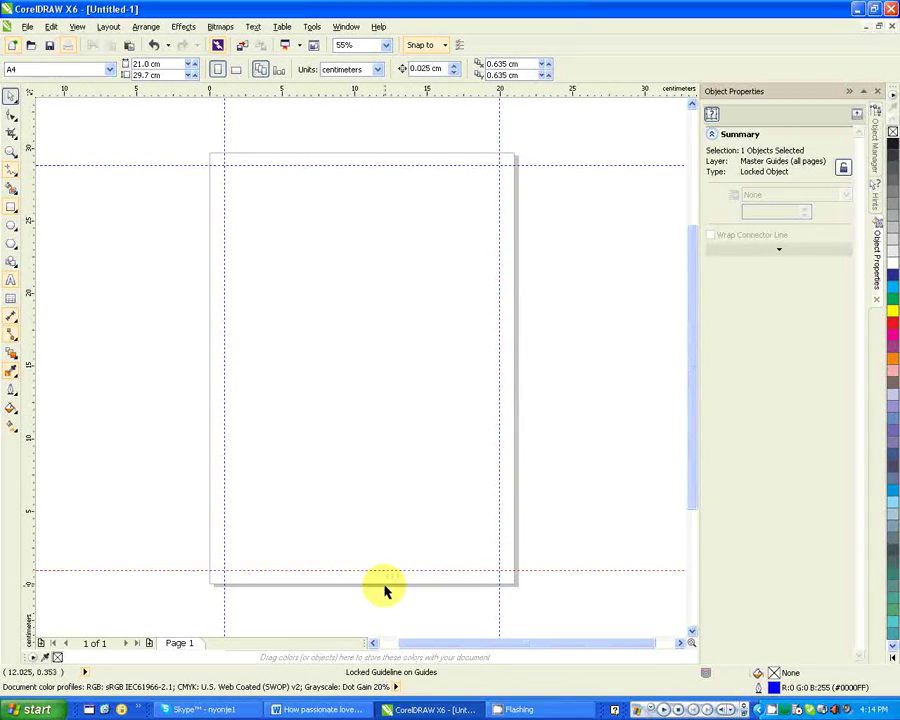
Step: Draw a paragraph text frame and stretch its edges out to all four guidelines
{"action": "left_click", "coordinate": [11, 280]}
{"action": "left_click_drag", "start_coordinate": [247, 193], "coordinate": [437, 485]}
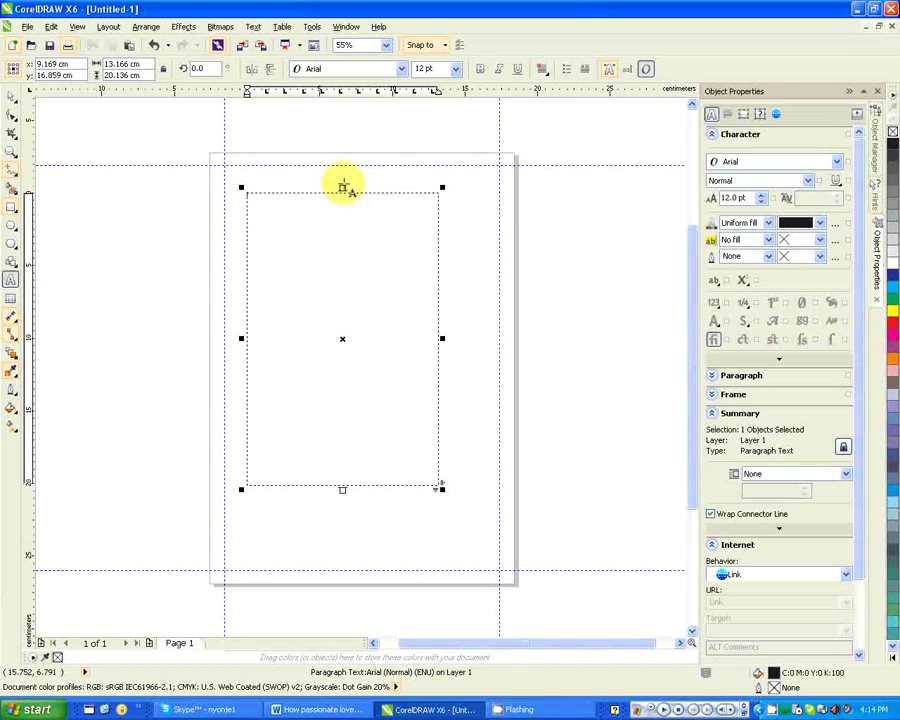
{"action": "left_click_drag", "start_coordinate": [342, 187], "coordinate": [342, 161]}
{"action": "left_click_drag", "start_coordinate": [241, 325], "coordinate": [224, 325]}
{"action": "left_click_drag", "start_coordinate": [441, 325], "coordinate": [502, 334]}
{"action": "left_click_drag", "start_coordinate": [362, 489], "coordinate": [368, 573]}
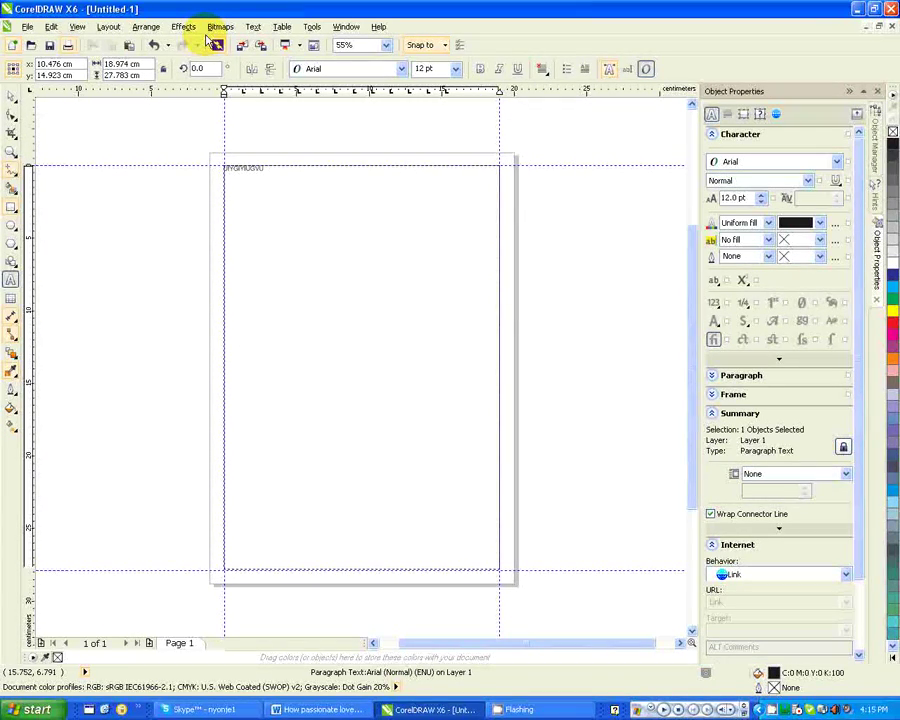
Step: Paste the King's-mind article into the frame with Maintain Fonts and Formatting
{"action": "left_click", "coordinate": [214, 44]}
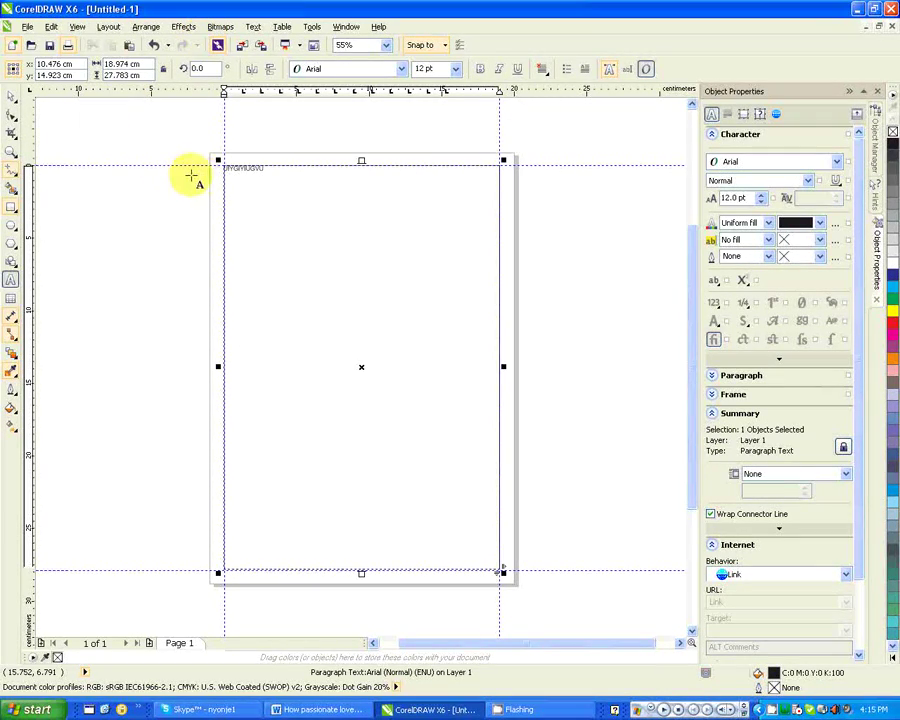
{"action": "double_click", "coordinate": [249, 170]}
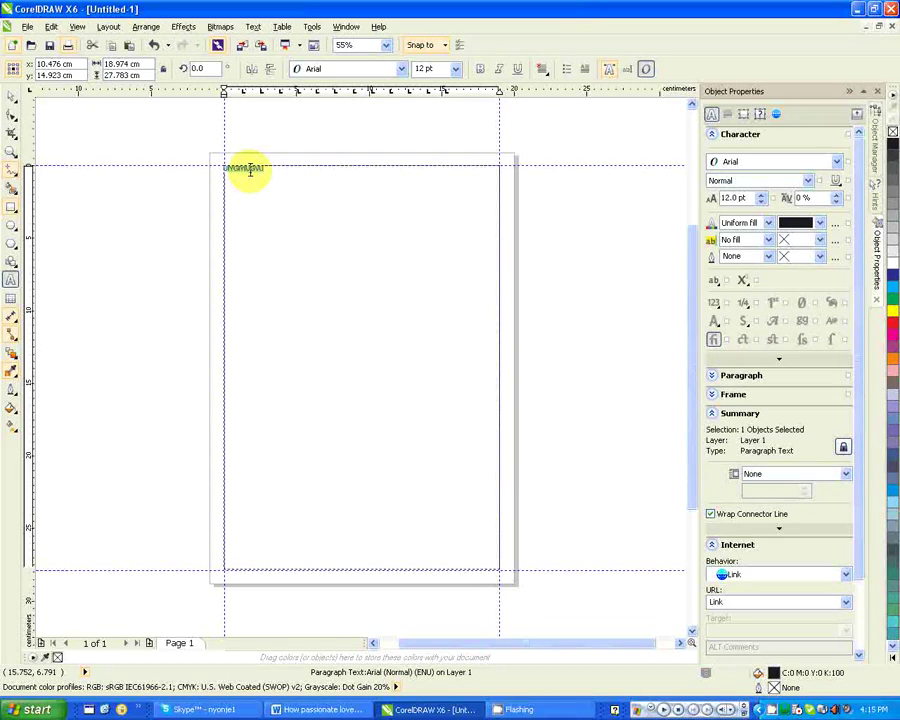
{"action": "key", "text": "ctrl+v"}
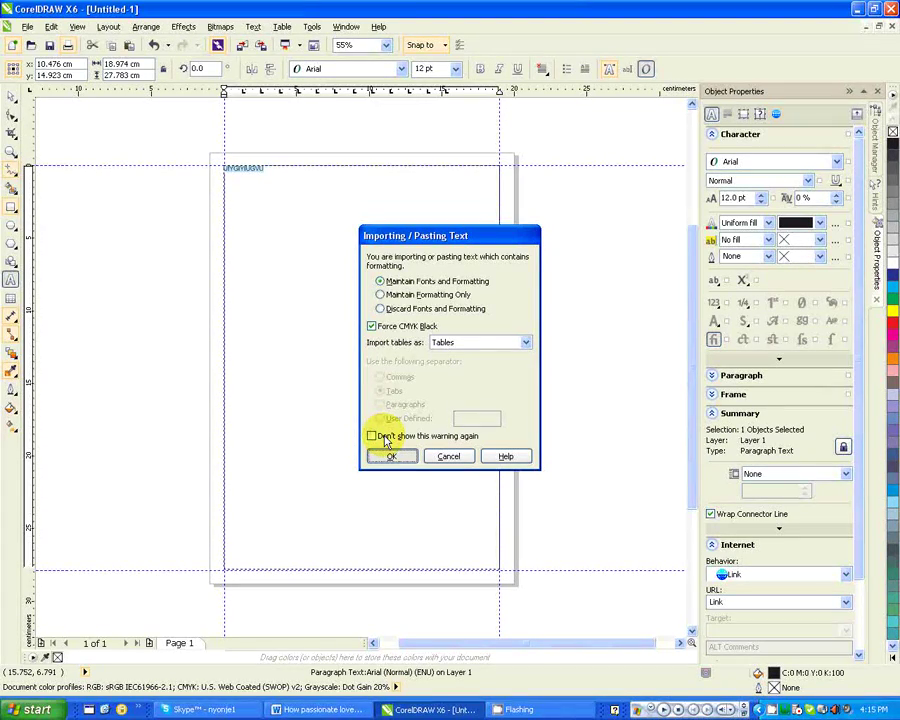
{"action": "left_click", "coordinate": [391, 456]}
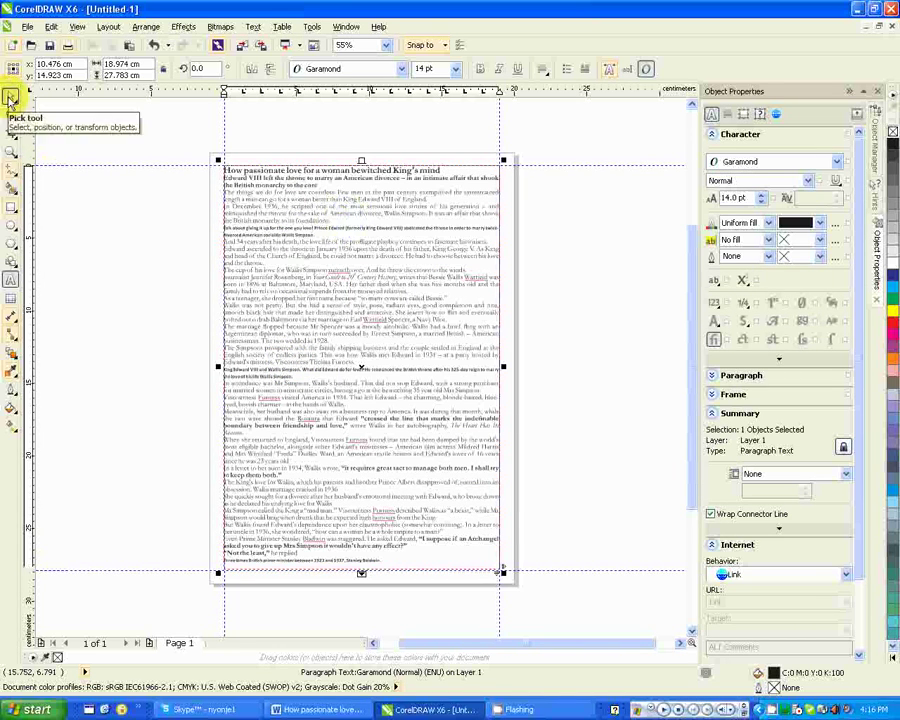
Step: Switch to the Pick tool and select the article's paragraph text frame
{"action": "left_click", "coordinate": [10, 100]}
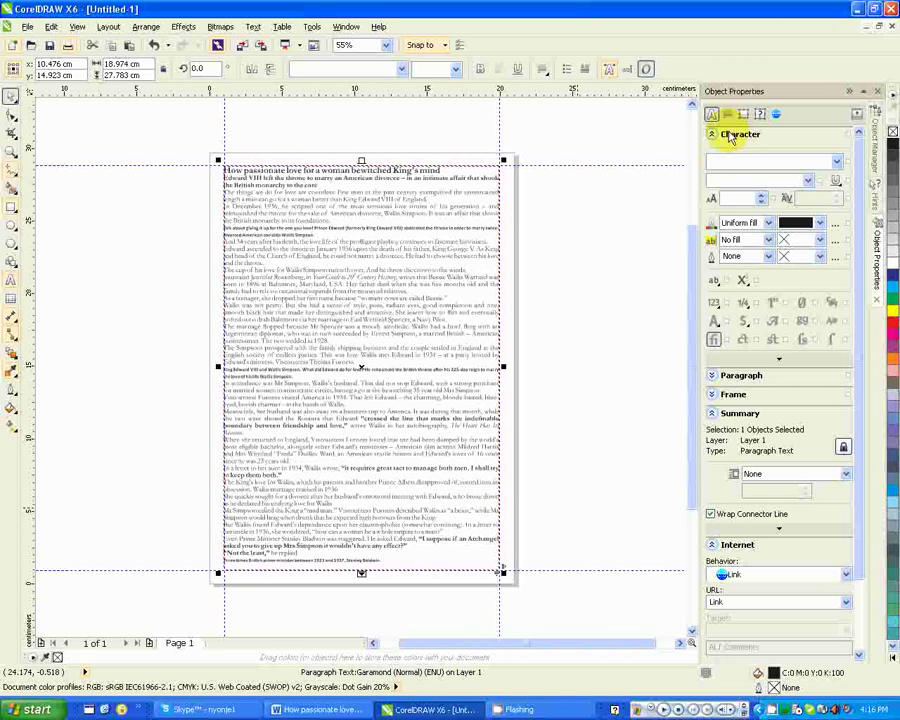
{"action": "left_click", "coordinate": [273, 261]}
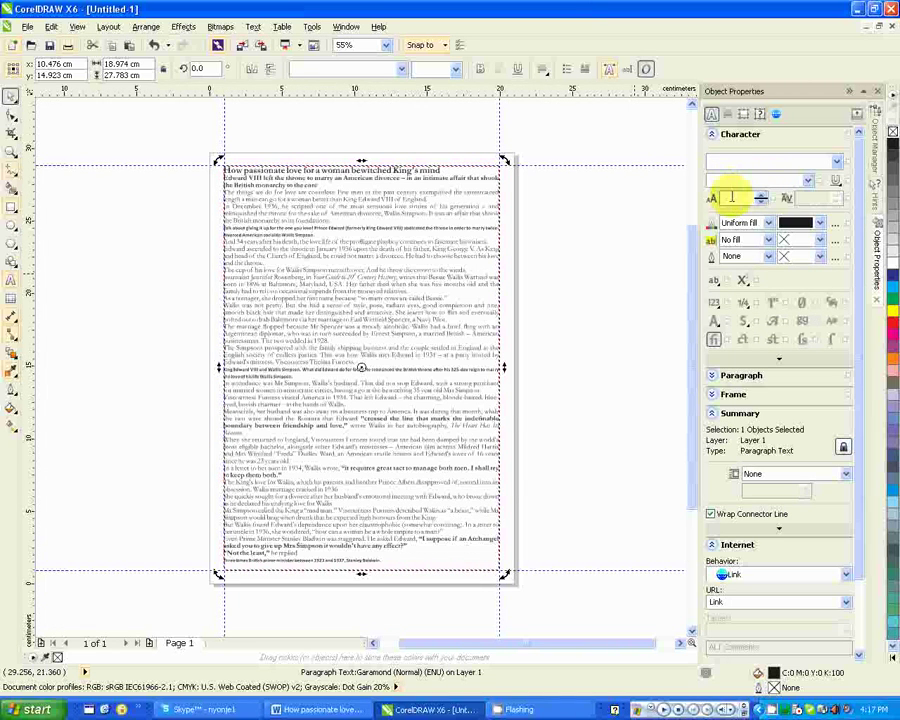
{"action": "left_click", "coordinate": [796, 224]}
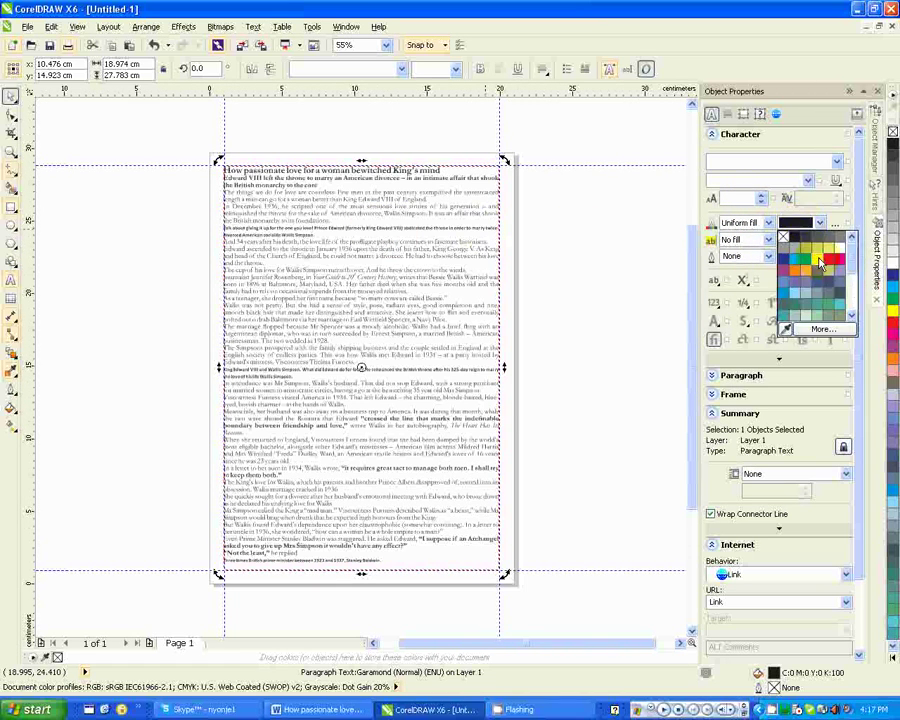
{"action": "left_click", "coordinate": [818, 260]}
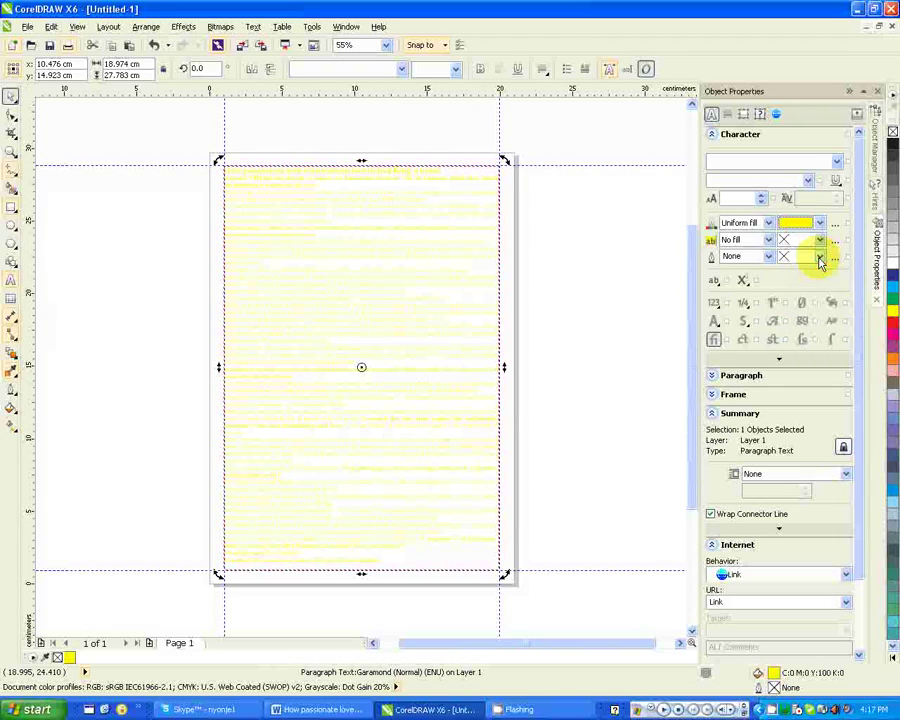
{"action": "left_click", "coordinate": [333, 360]}
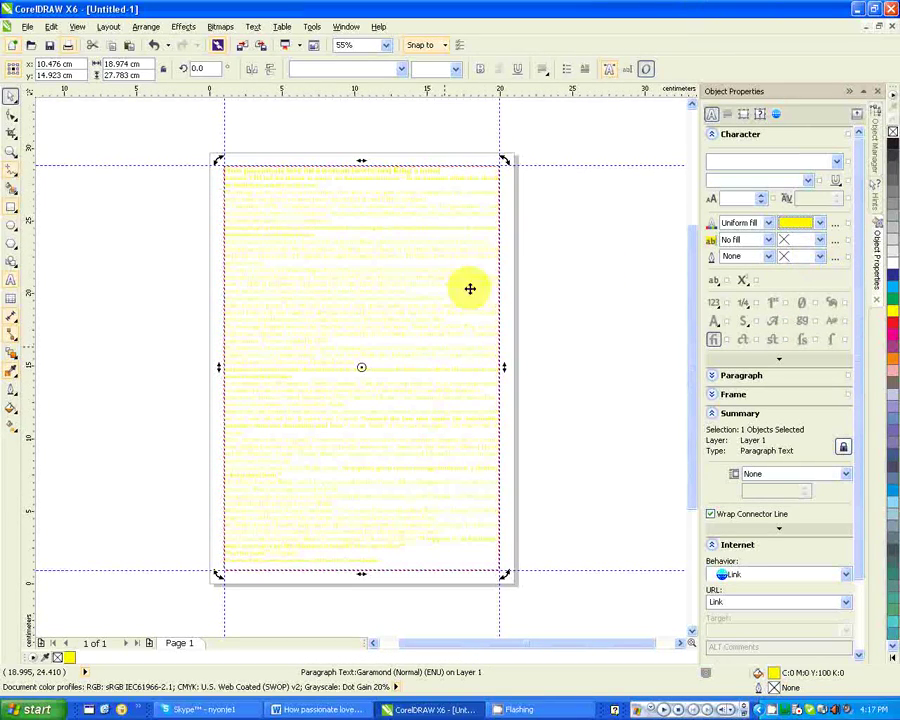
{"action": "left_click", "coordinate": [804, 224]}
{"action": "left_click_drag", "start_coordinate": [831, 262], "coordinate": [490, 571]}
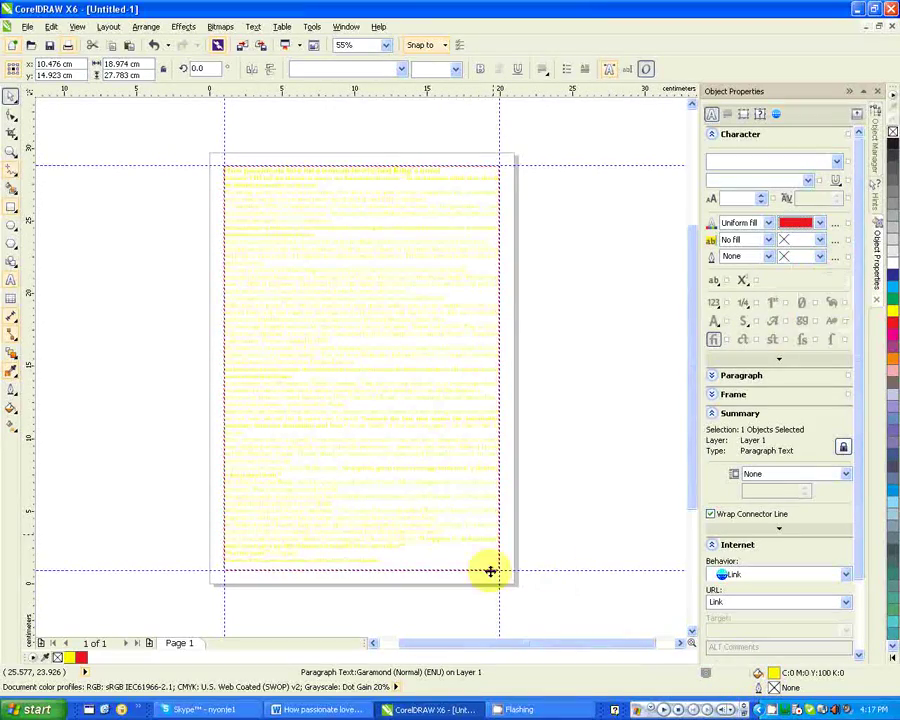
{"action": "left_click", "coordinate": [372, 375]}
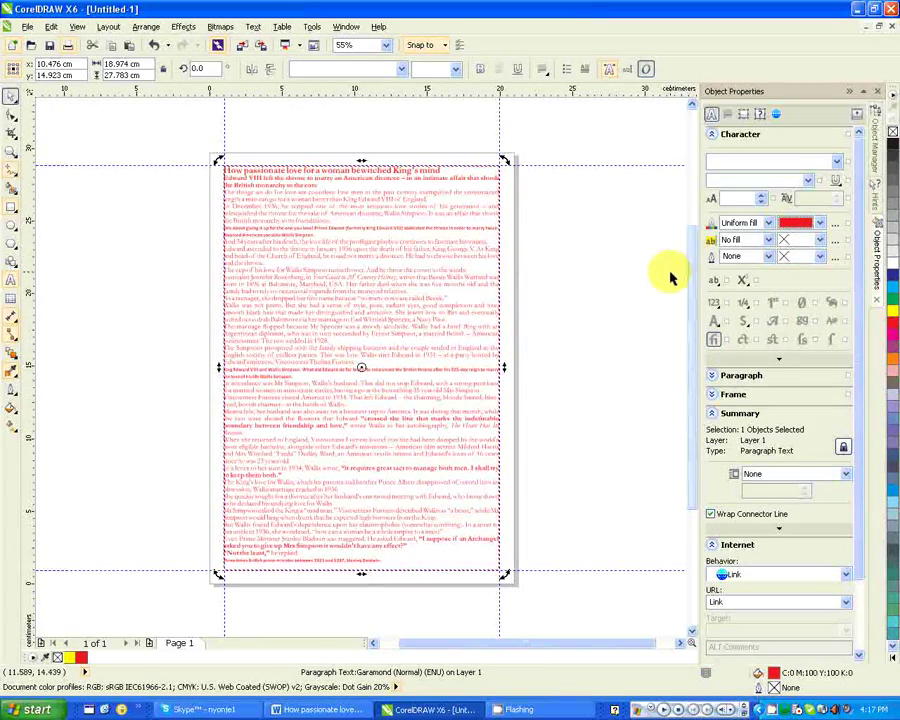
{"action": "left_click", "coordinate": [818, 224]}
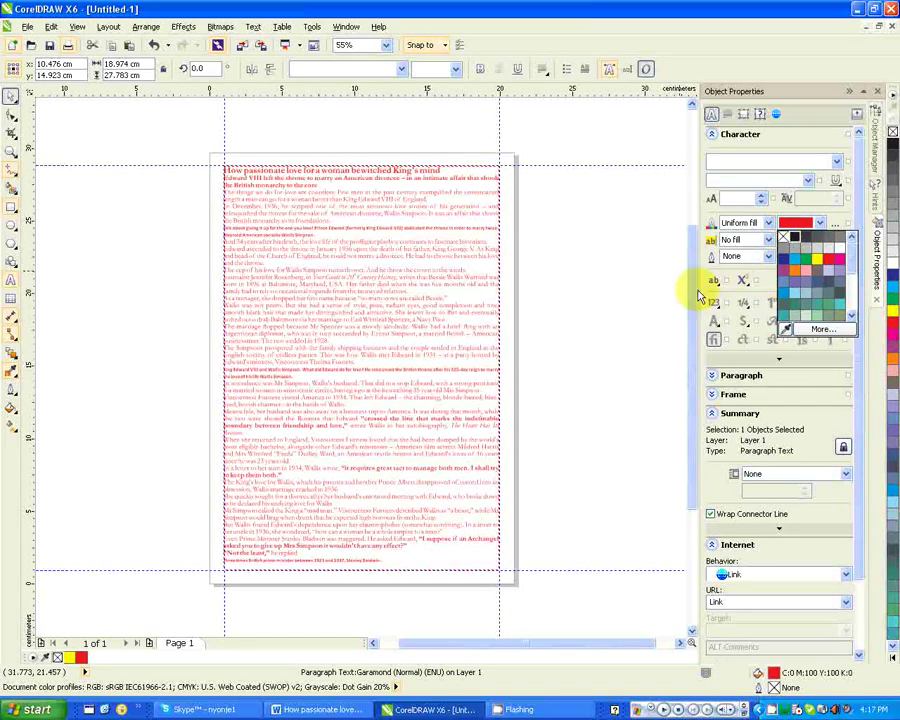
{"action": "left_click", "coordinate": [452, 325]}
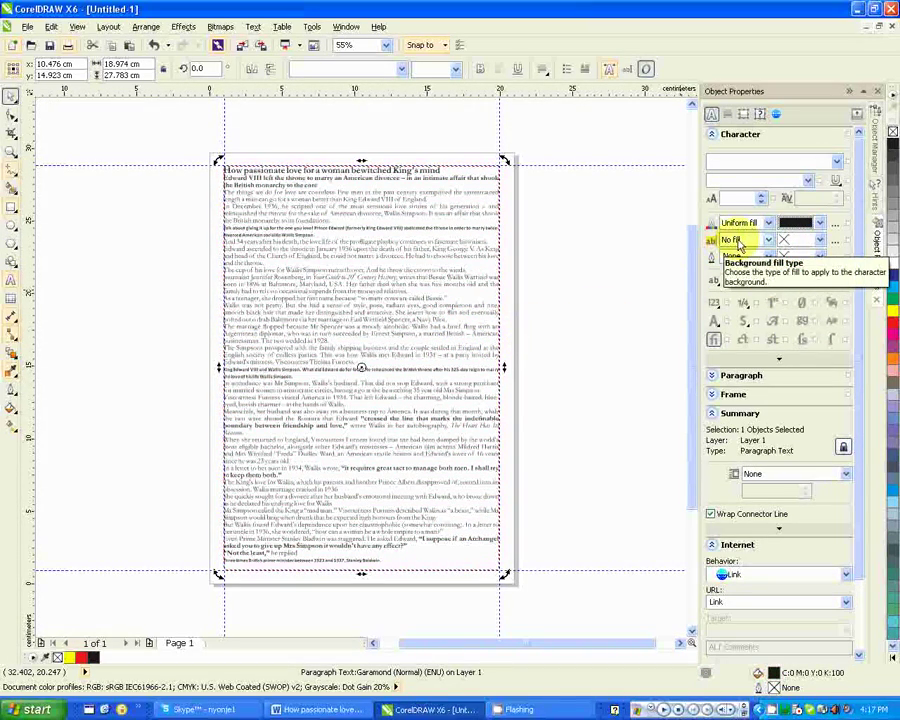
Step: Try a yellow, then a black uniform background fill behind the article text
{"action": "left_click", "coordinate": [819, 241]}
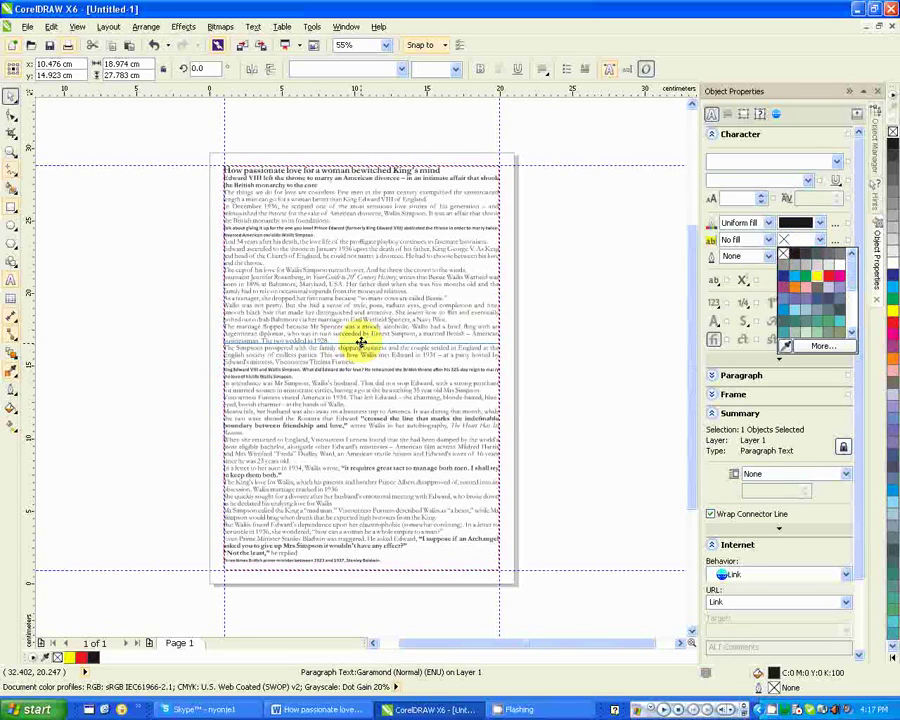
{"action": "left_click", "coordinate": [361, 343]}
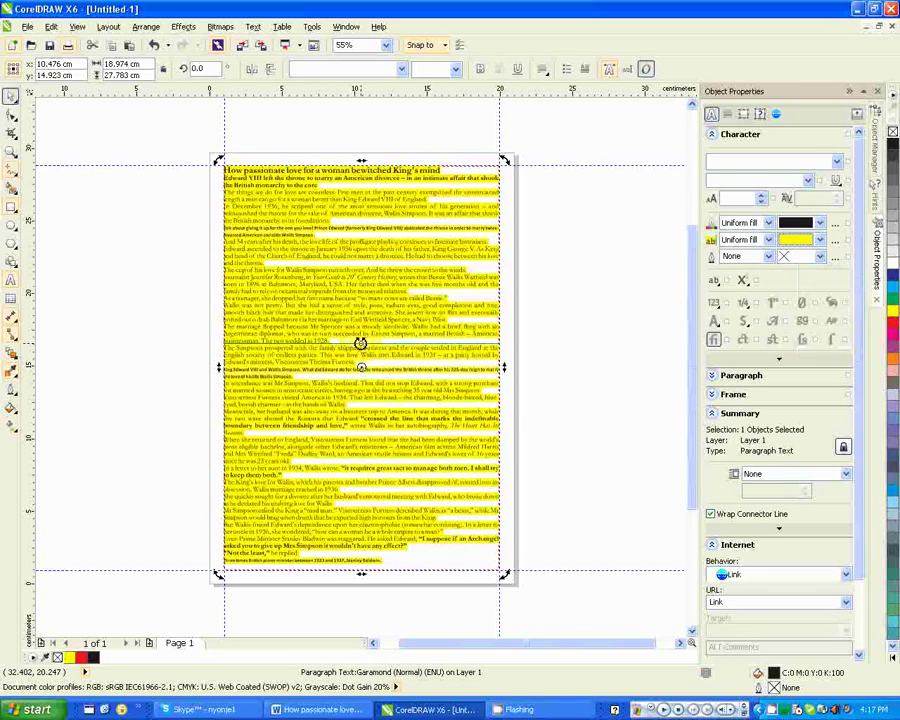
{"action": "left_click", "coordinate": [817, 243]}
{"action": "left_click", "coordinate": [820, 243]}
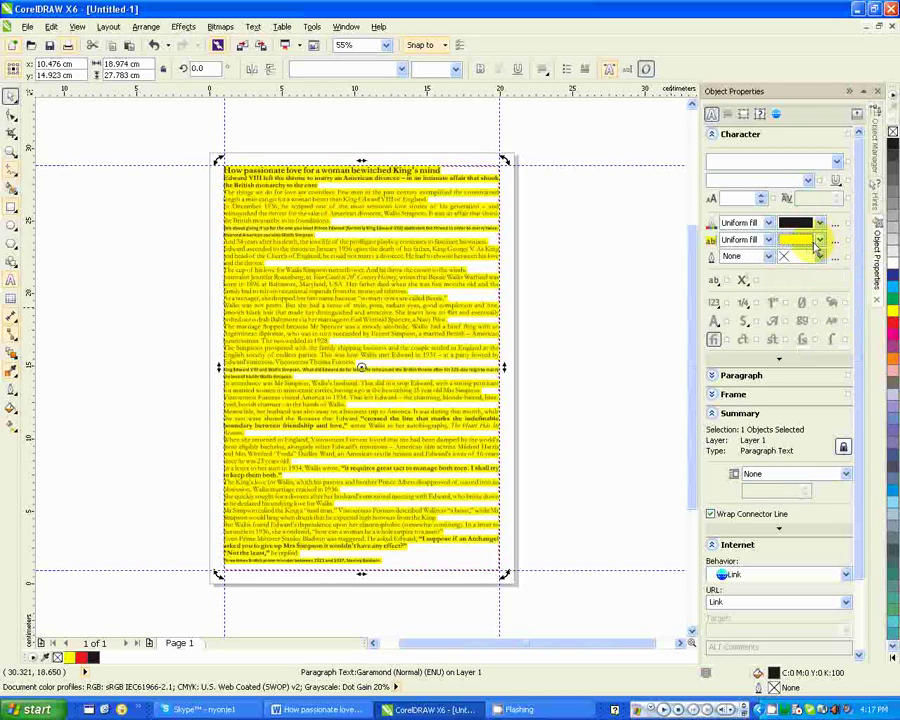
{"action": "left_click", "coordinate": [820, 243]}
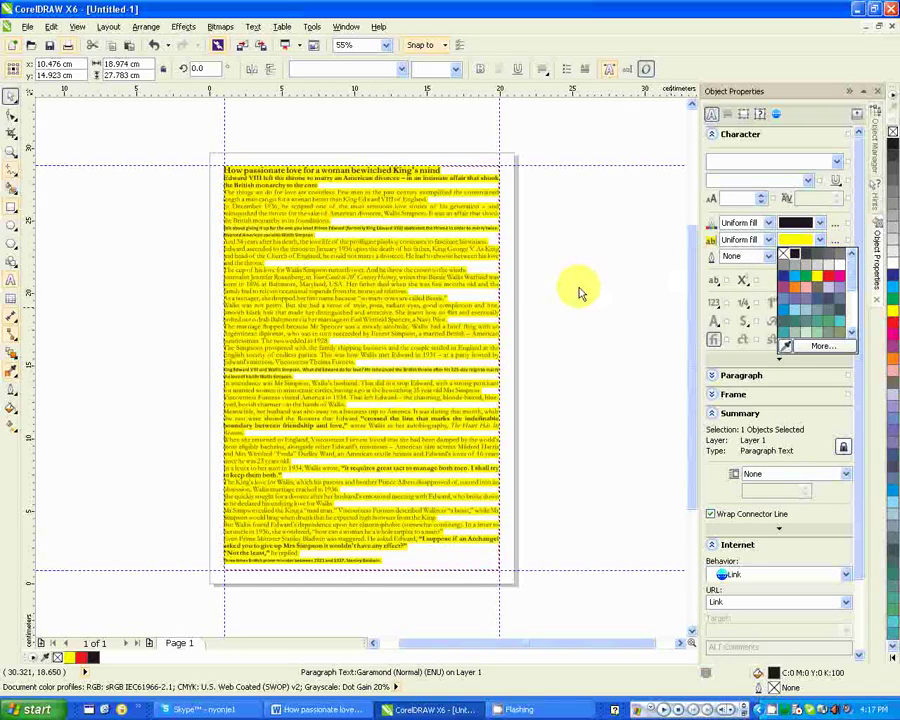
{"action": "left_click", "coordinate": [477, 297]}
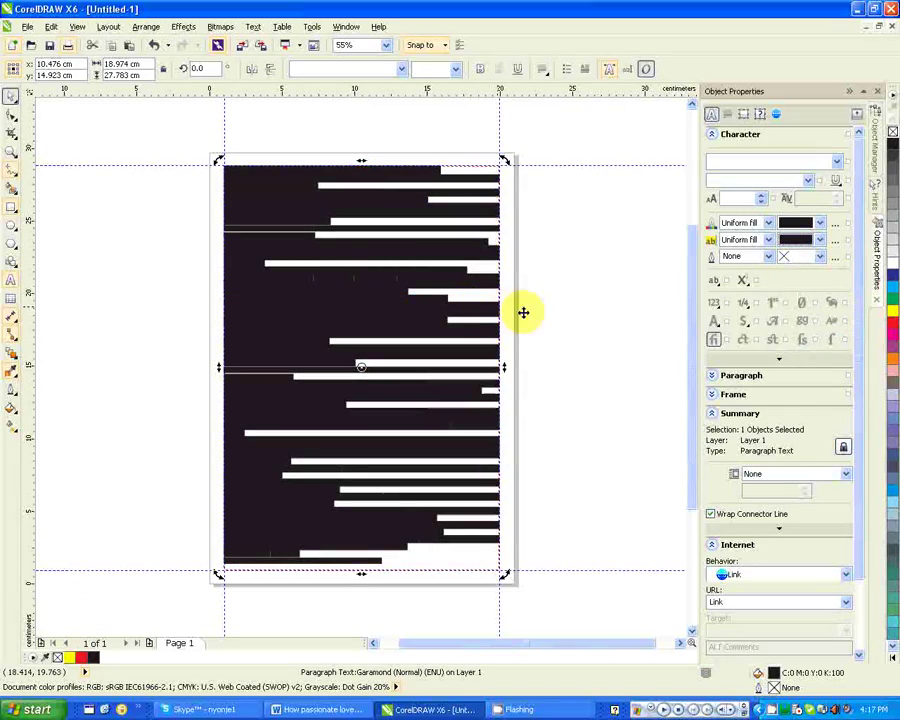
Step: Undo both background fills so the text has no background
{"action": "left_click", "coordinate": [155, 47]}
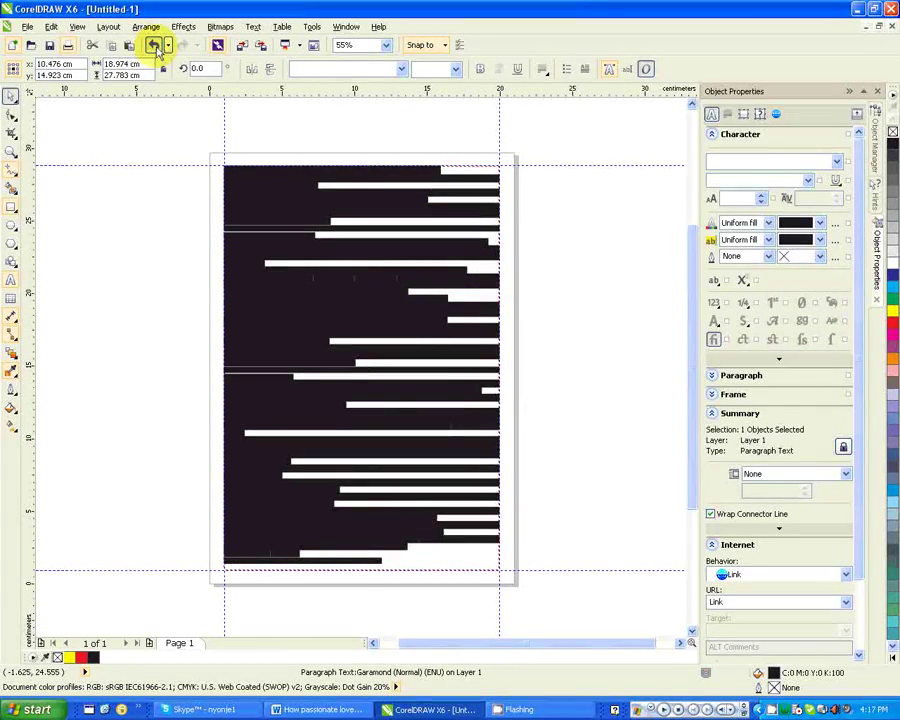
{"action": "left_click", "coordinate": [155, 47]}
{"action": "left_click", "coordinate": [155, 47]}
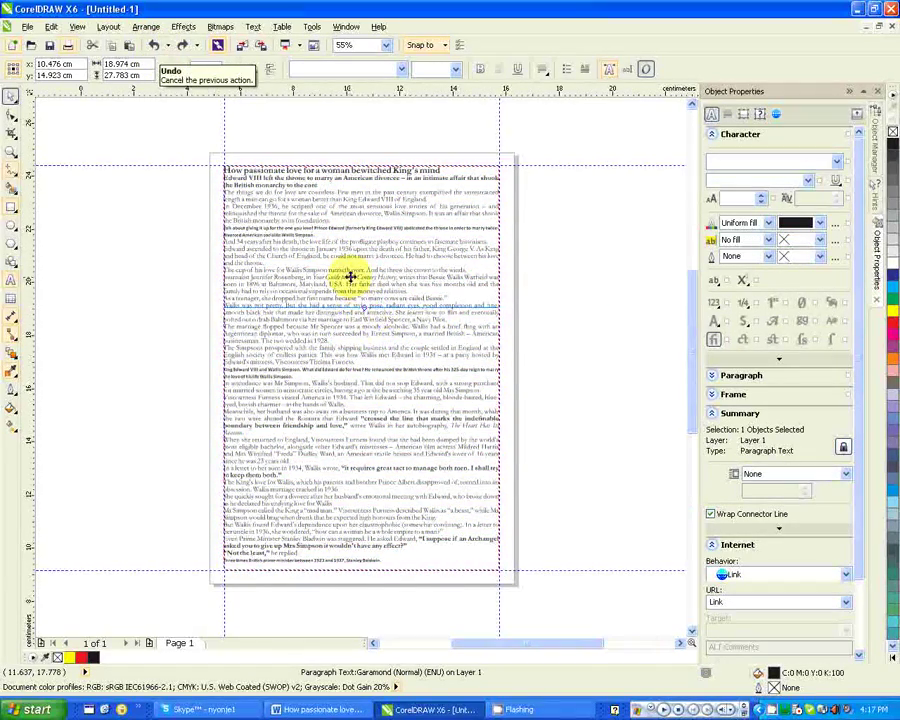
{"action": "scroll", "coordinate": [348, 275], "scroll_direction": "up", "scroll_amount": 3}
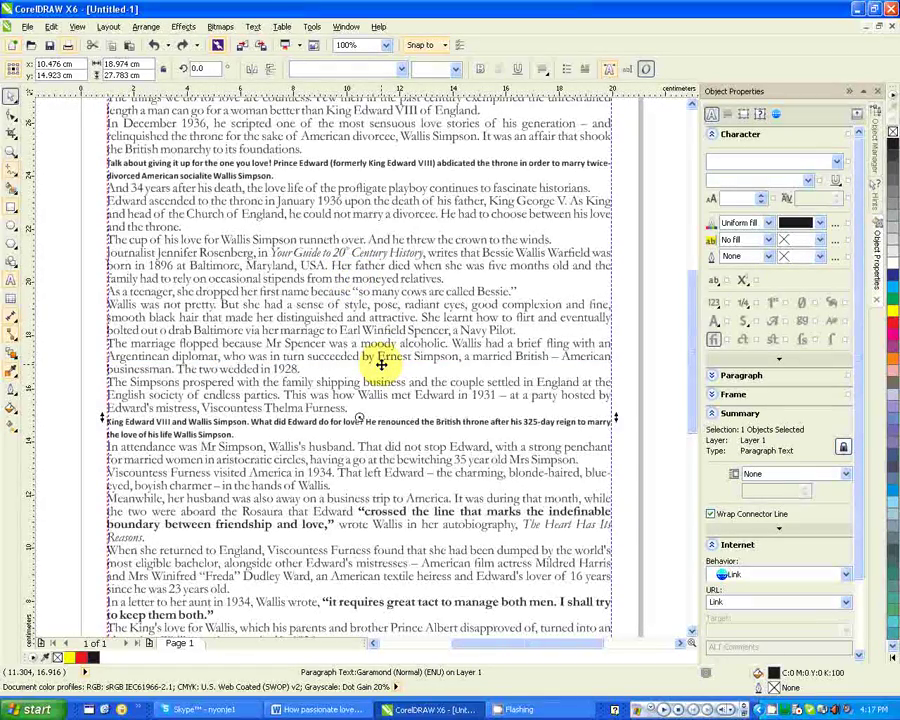
Step: Zoom from 55% to 800% on the text near 'Ernest Simpson'
{"action": "scroll", "coordinate": [381, 365], "scroll_direction": "up", "scroll_amount": 2}
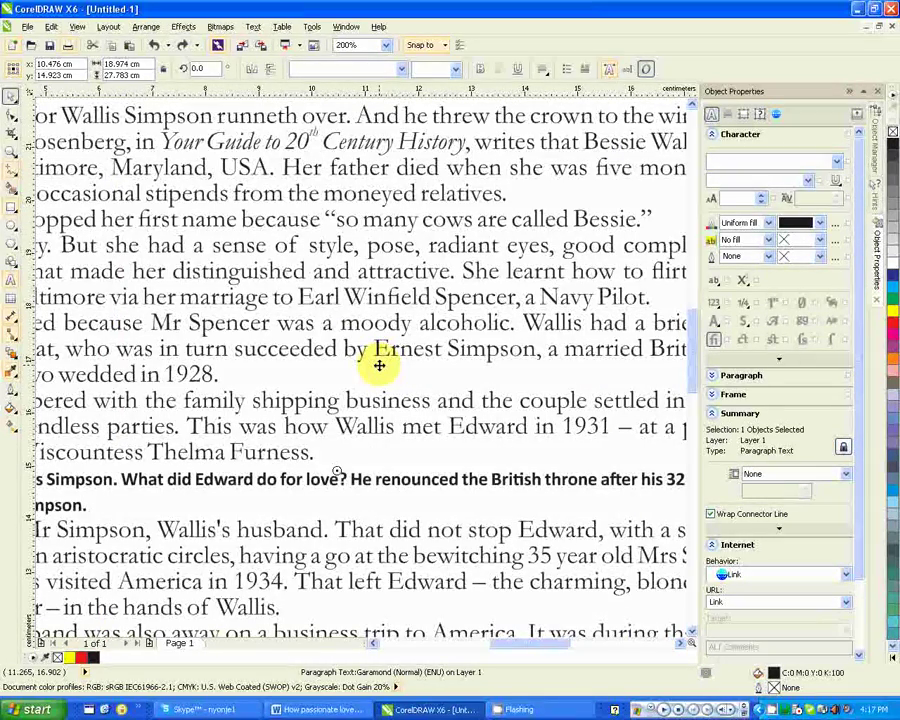
{"action": "scroll", "coordinate": [379, 365], "scroll_direction": "up", "scroll_amount": 1}
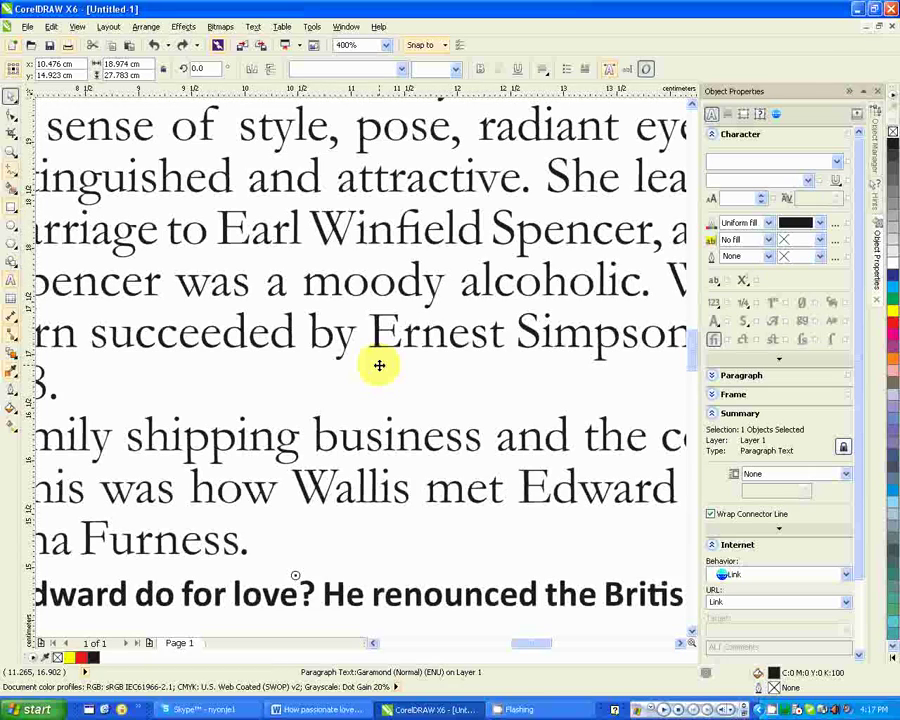
{"action": "scroll", "coordinate": [379, 365], "scroll_direction": "up", "scroll_amount": 1}
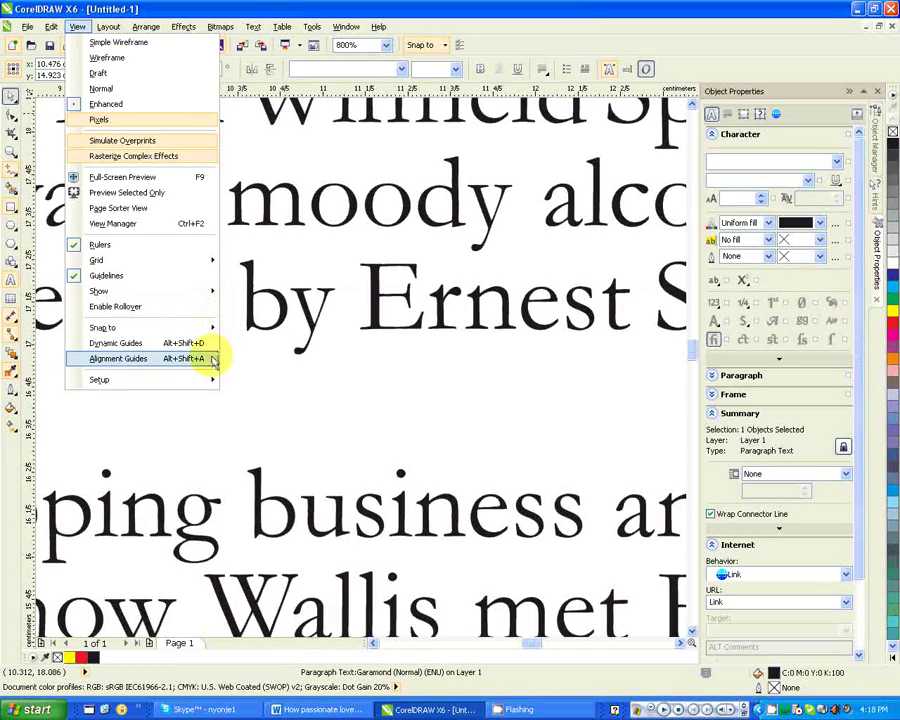
{"action": "left_click", "coordinate": [262, 370]}
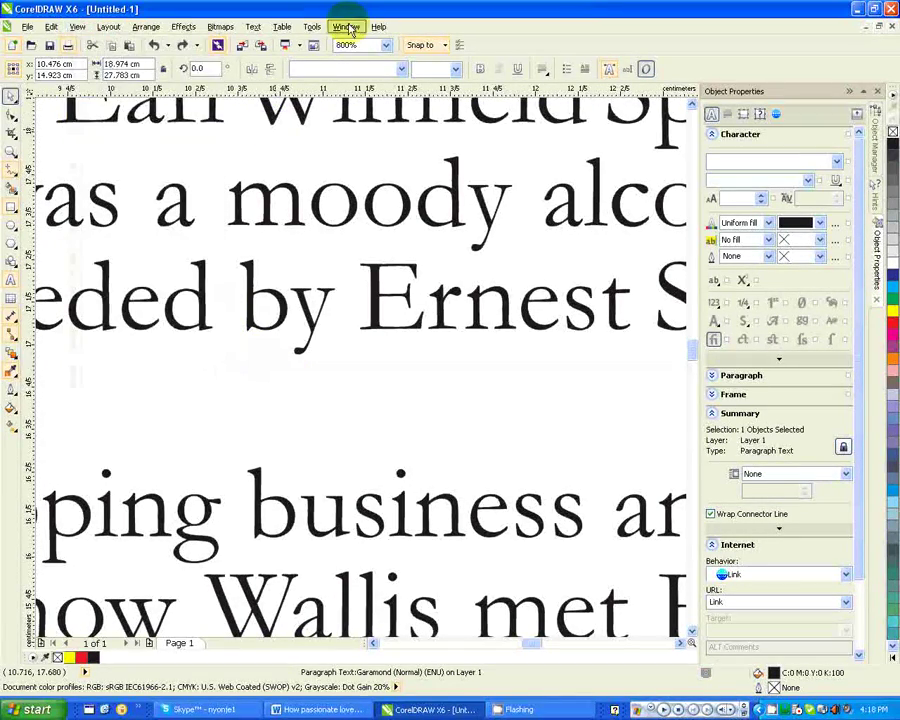
{"action": "left_click", "coordinate": [346, 26]}
{"action": "left_click", "coordinate": [327, 315]}
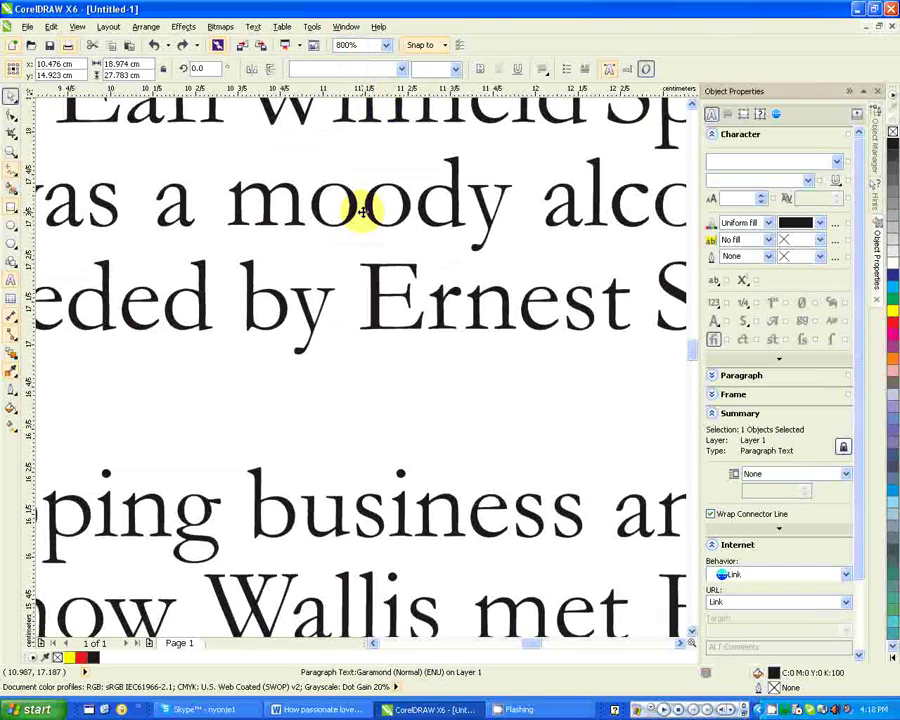
{"action": "left_click", "coordinate": [387, 45]}
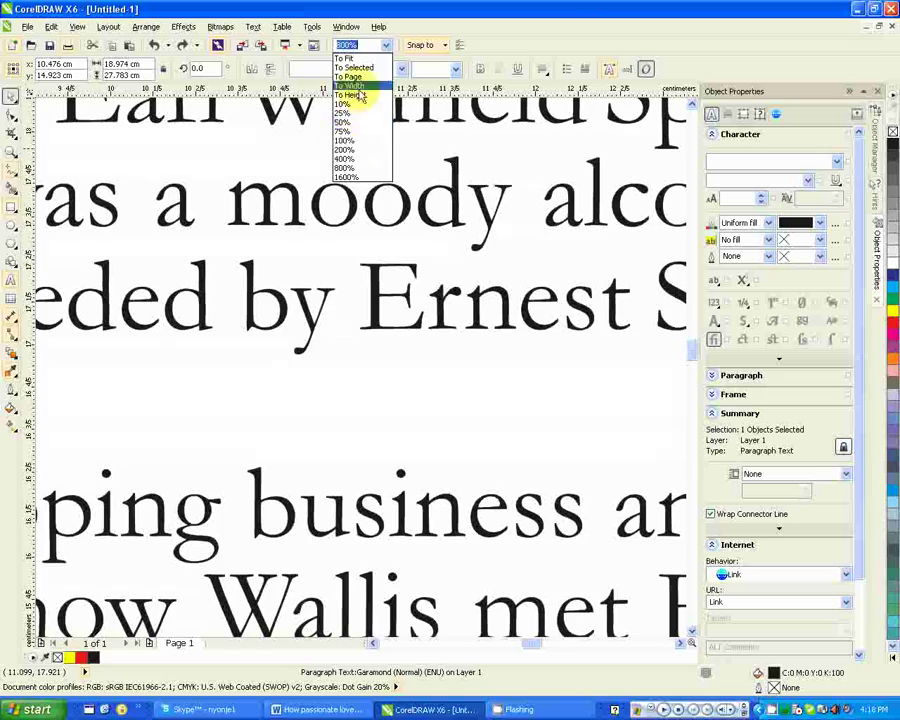
{"action": "left_click", "coordinate": [345, 59]}
{"action": "left_click", "coordinate": [386, 45]}
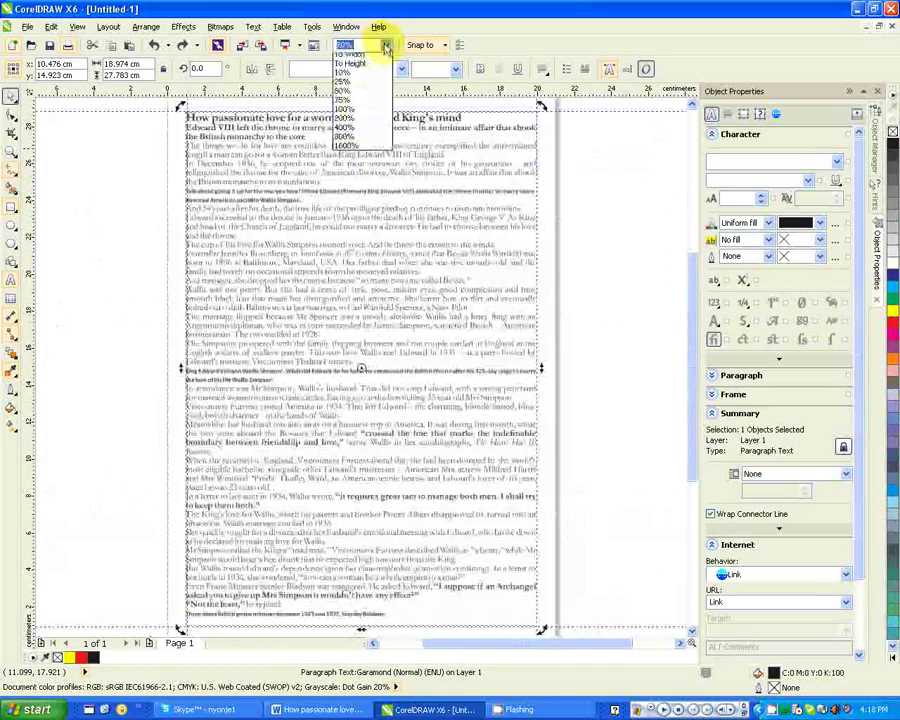
{"action": "left_click", "coordinate": [350, 168]}
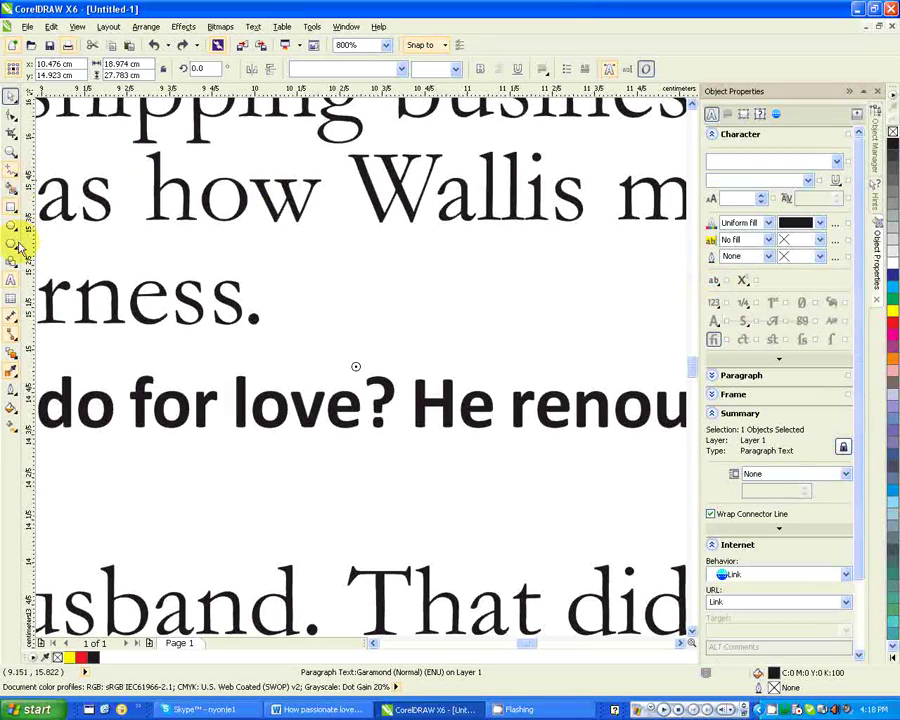
{"action": "left_click", "coordinate": [440, 188]}
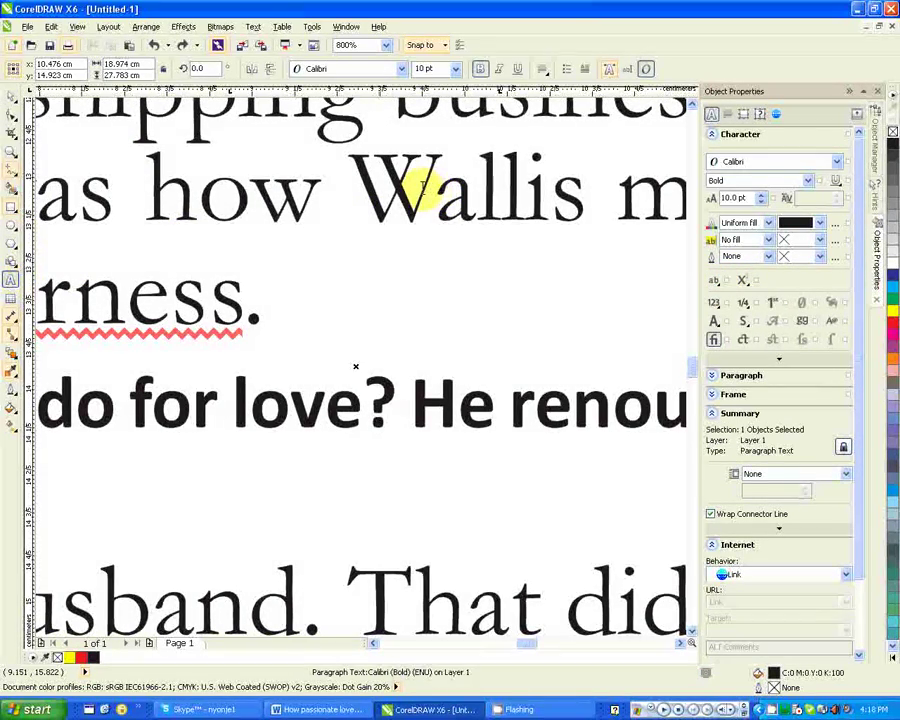
{"action": "double_click", "coordinate": [417, 188]}
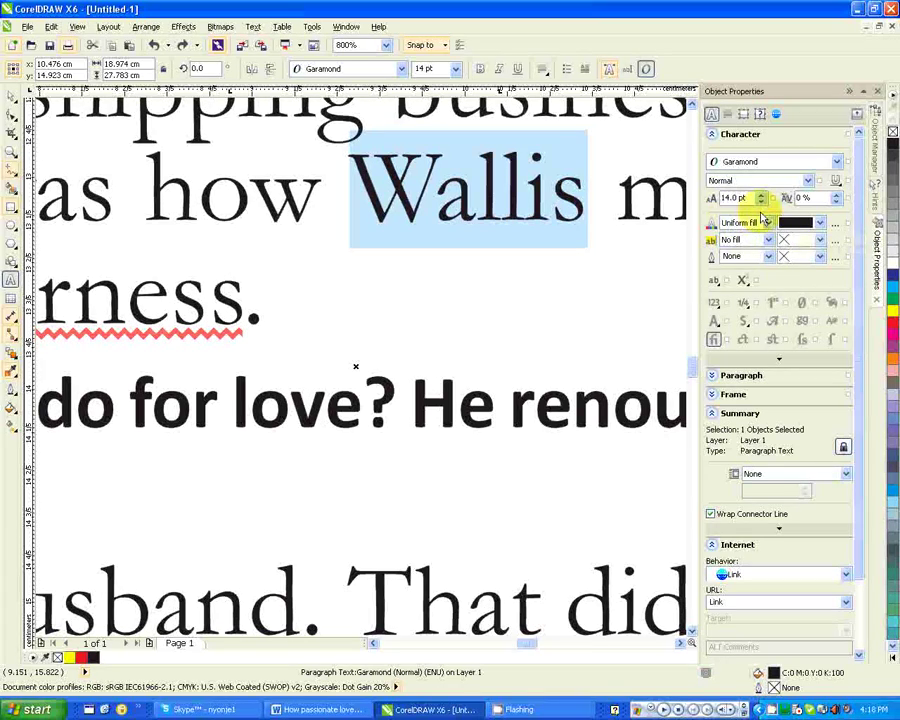
{"action": "left_click", "coordinate": [718, 287]}
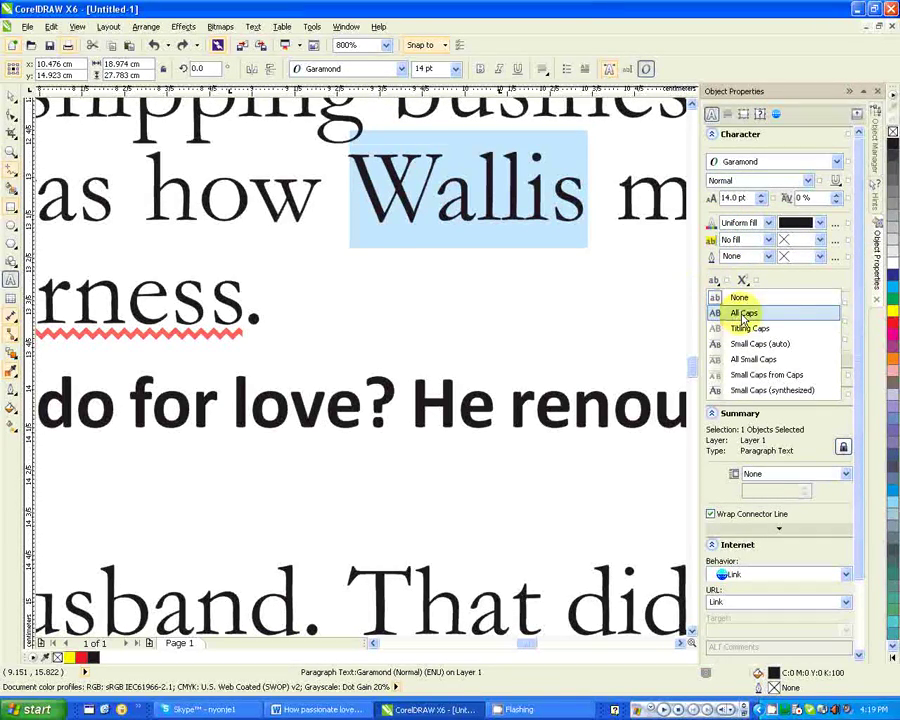
{"action": "left_click", "coordinate": [743, 314]}
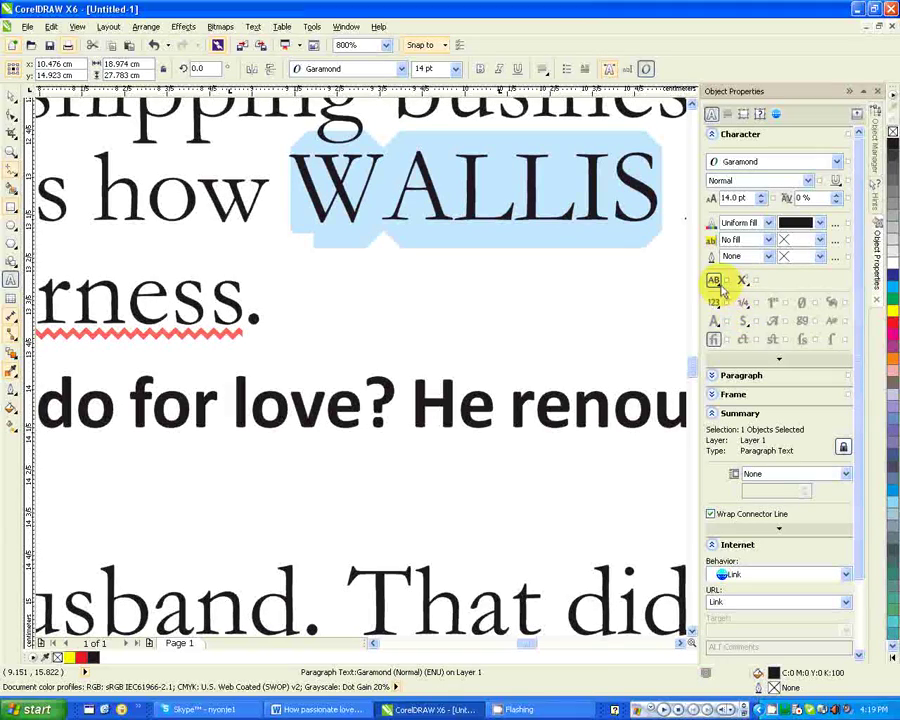
{"action": "left_click", "coordinate": [716, 282]}
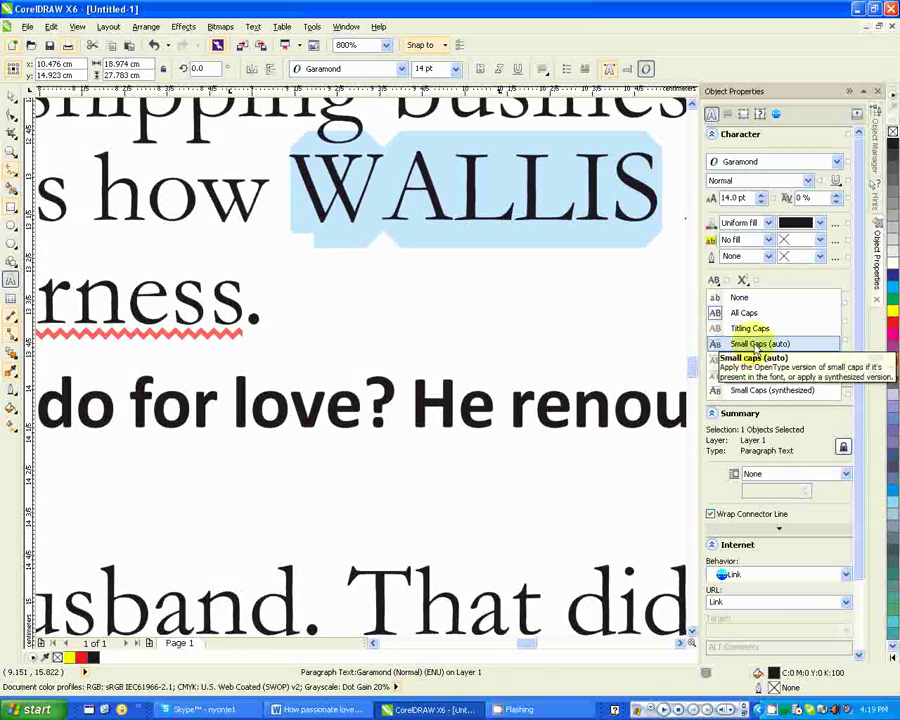
{"action": "left_click", "coordinate": [757, 344]}
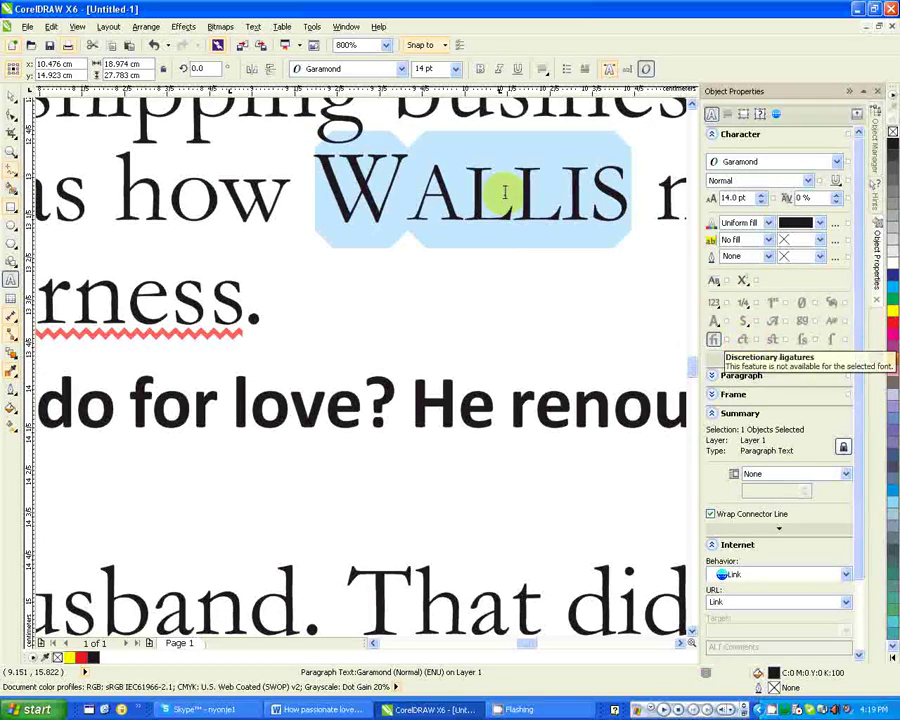
{"action": "left_click", "coordinate": [716, 282]}
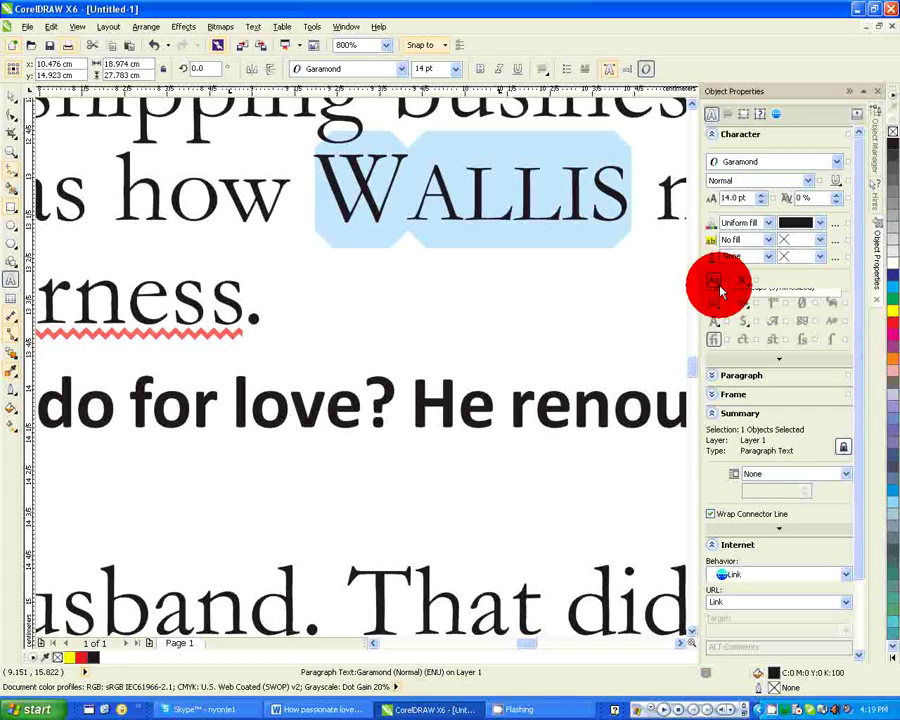
{"action": "left_click", "coordinate": [755, 378]}
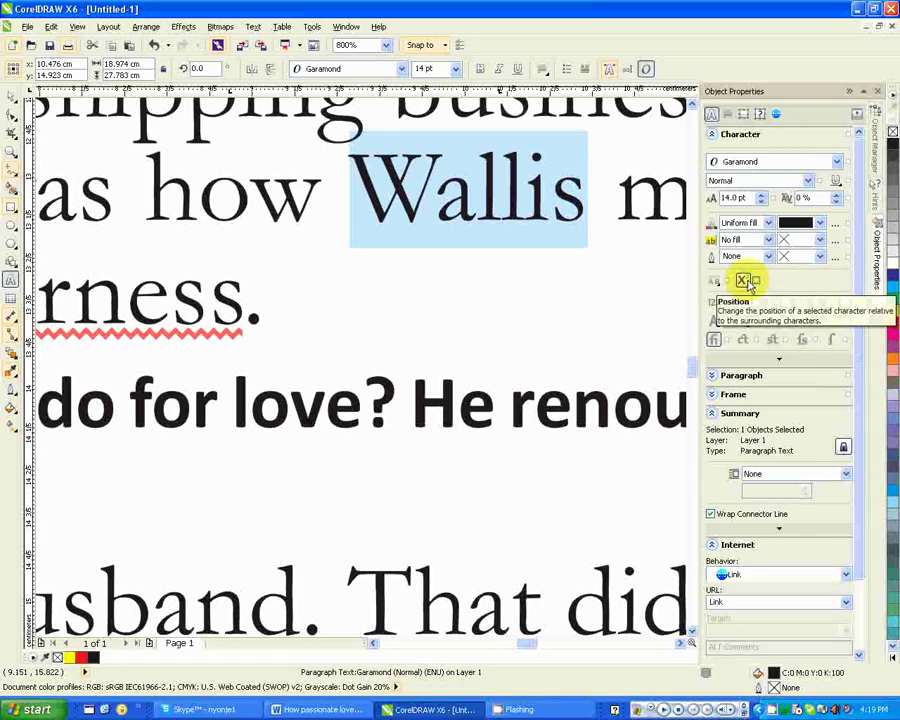
Step: Insert '22' between 'how' and 'Wallis' in the article text, then select the second 2
{"action": "left_click", "coordinate": [312, 199]}
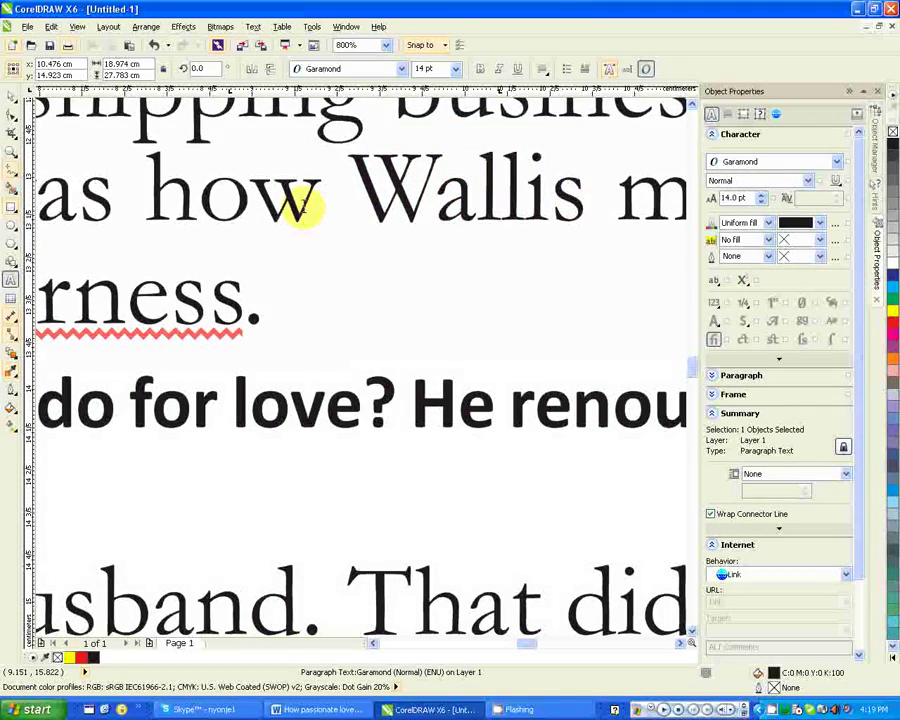
{"action": "type", "text": "22"}
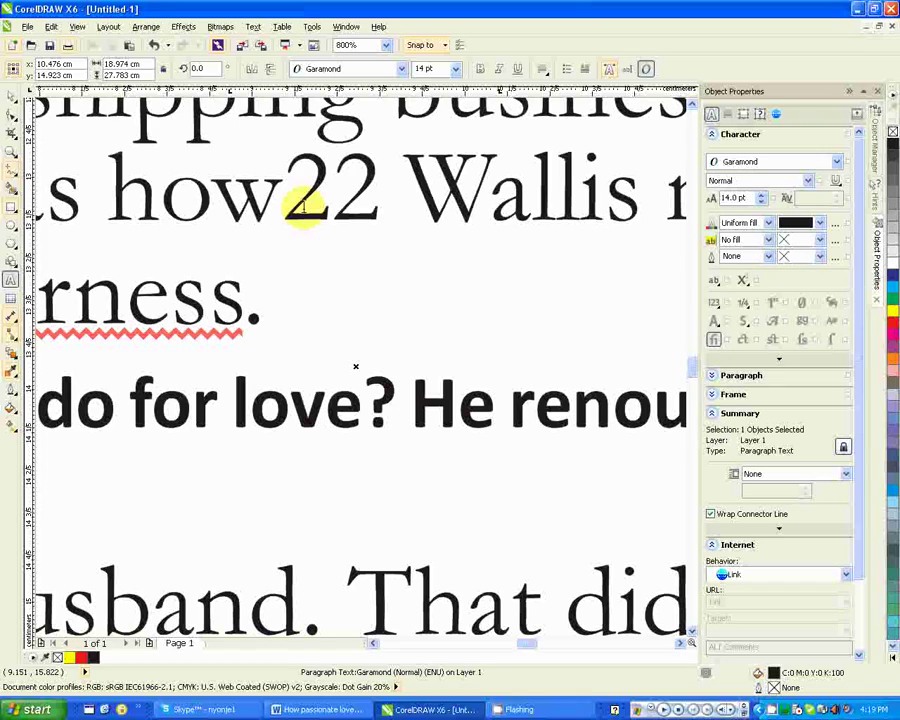
{"action": "left_click_drag", "start_coordinate": [350, 180], "coordinate": [360, 180]}
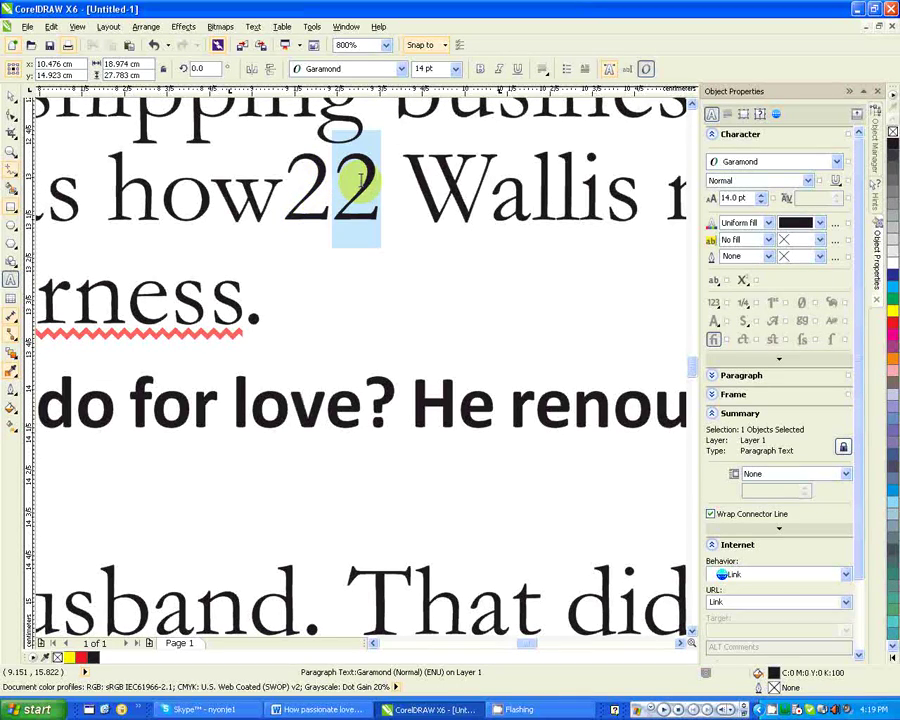